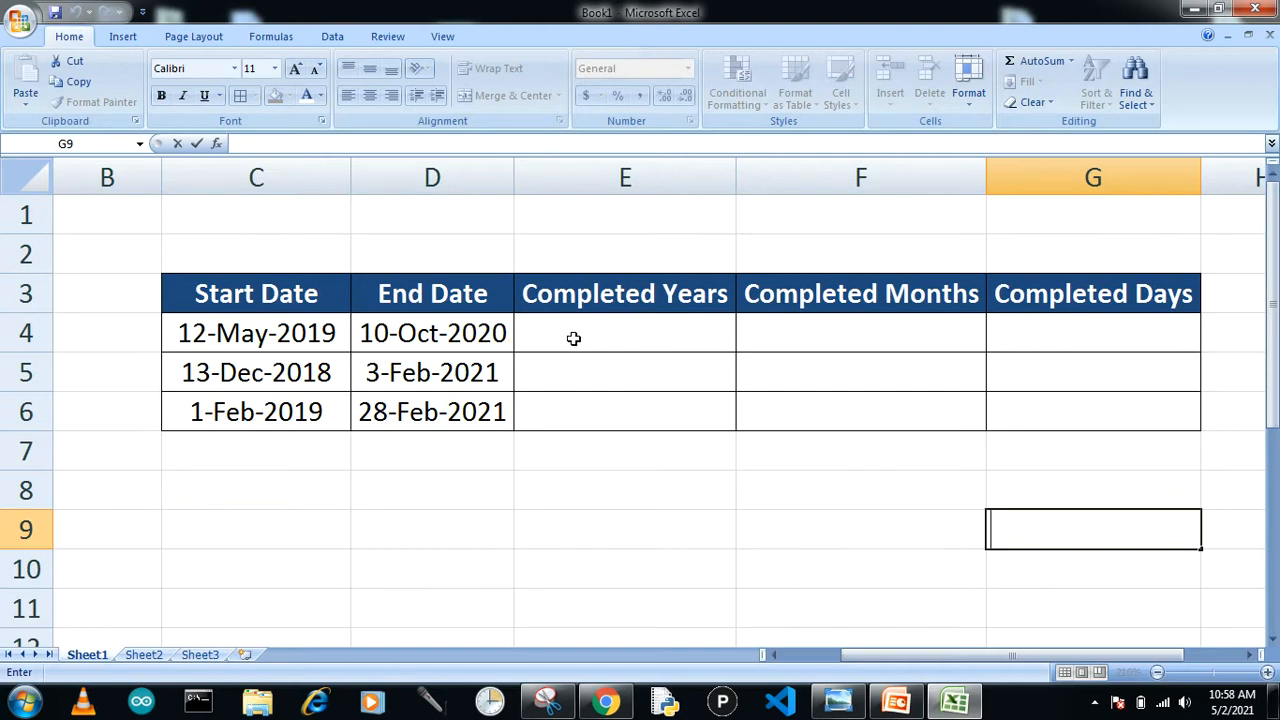
Step: Enter the formula =DATEDIF(C4,D4,"Y") in cell E4 to calculate the completed years between the first start and end dates
left_click(573, 338)
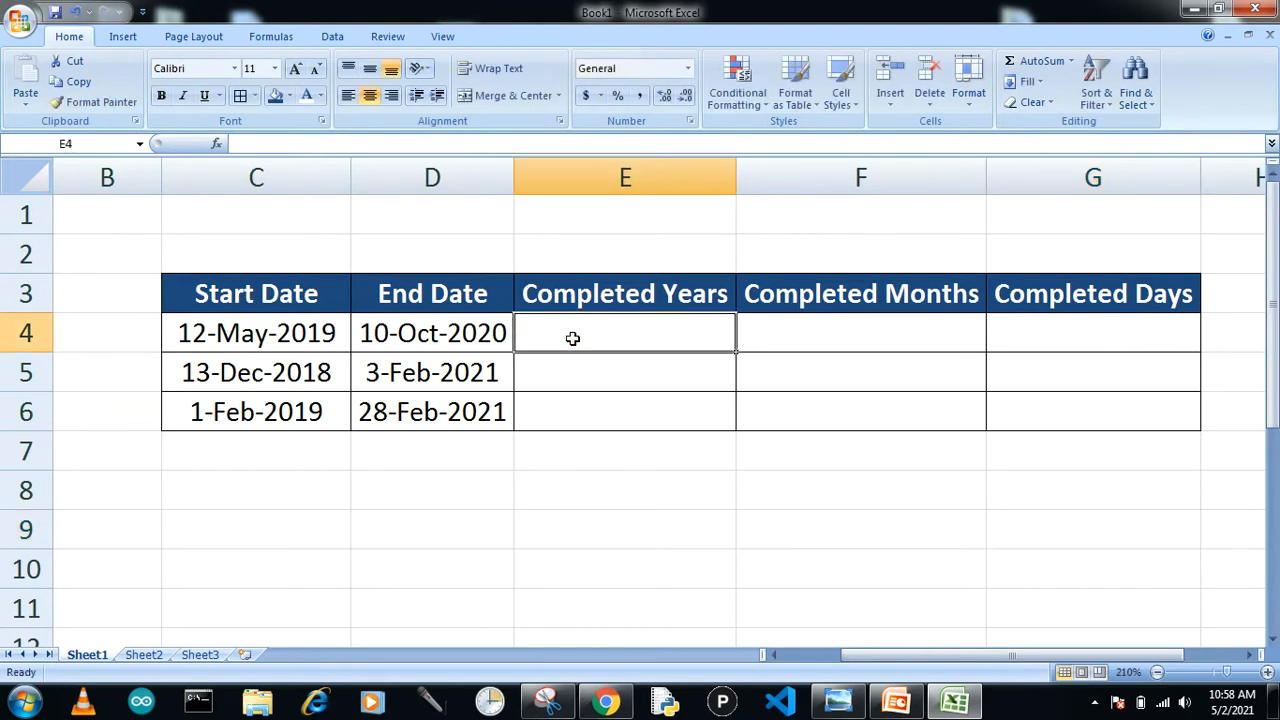
type("=")
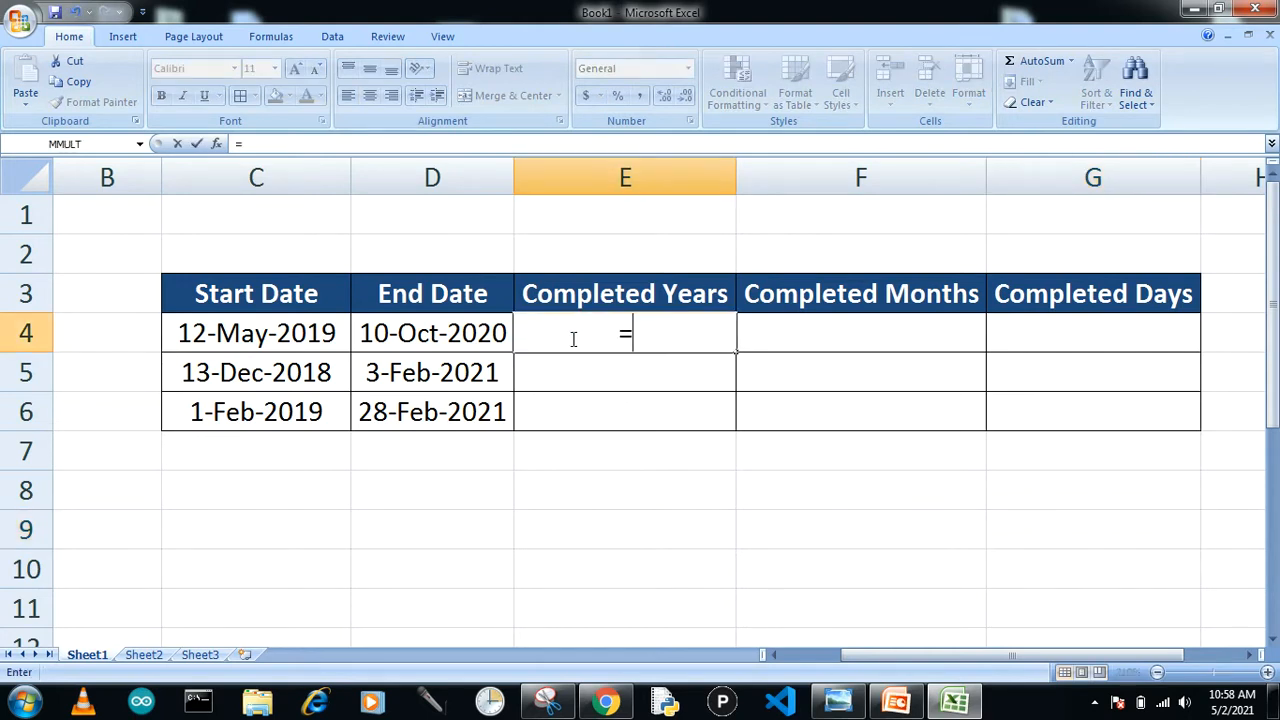
type("datedif")
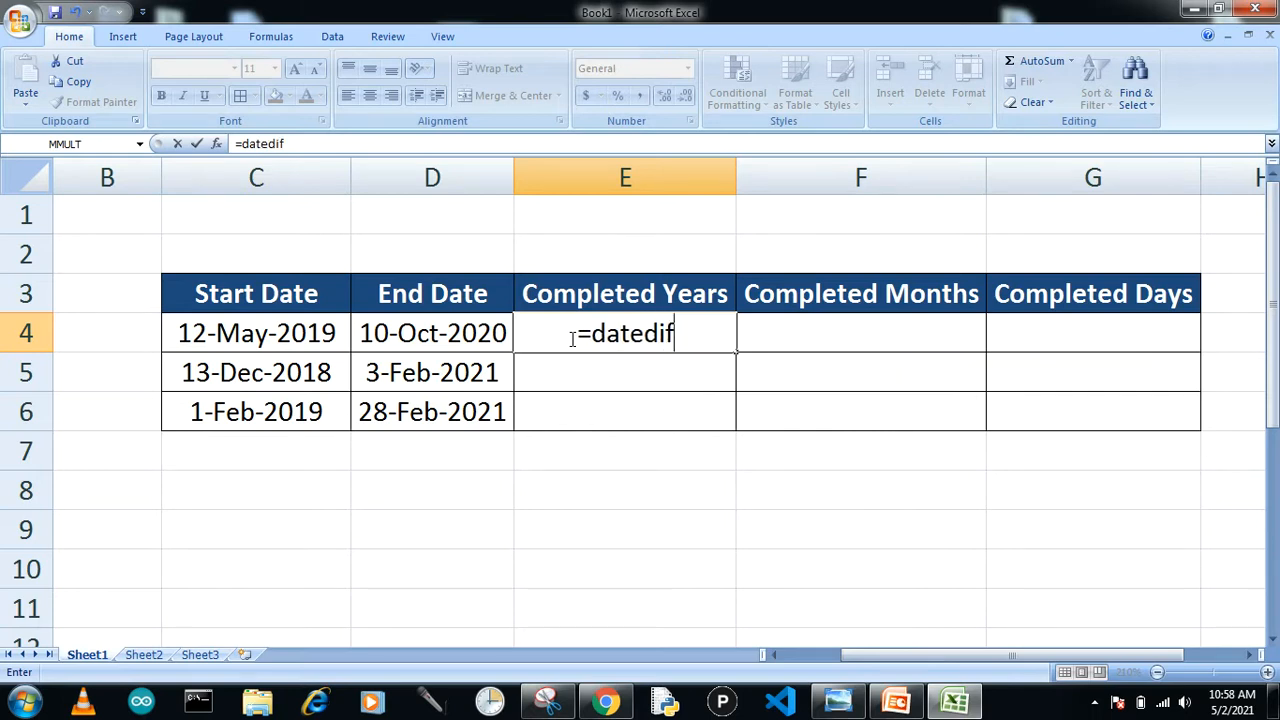
type("(")
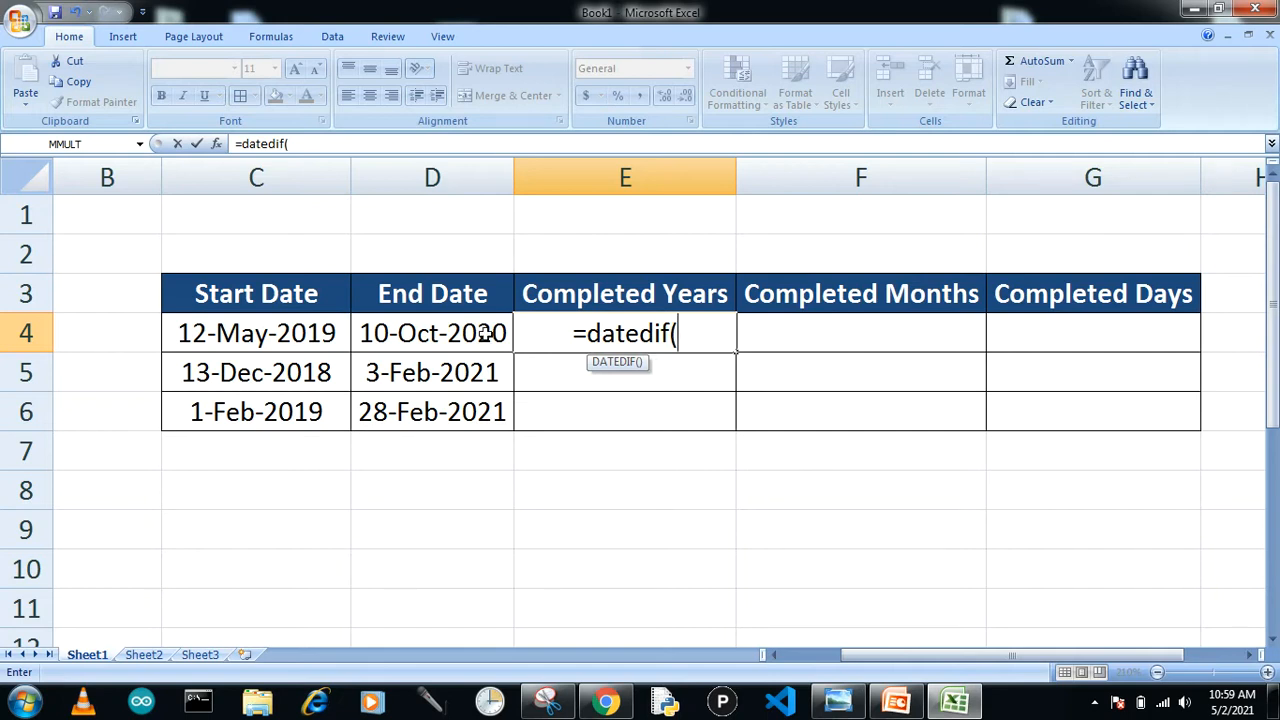
left_click(300, 337)
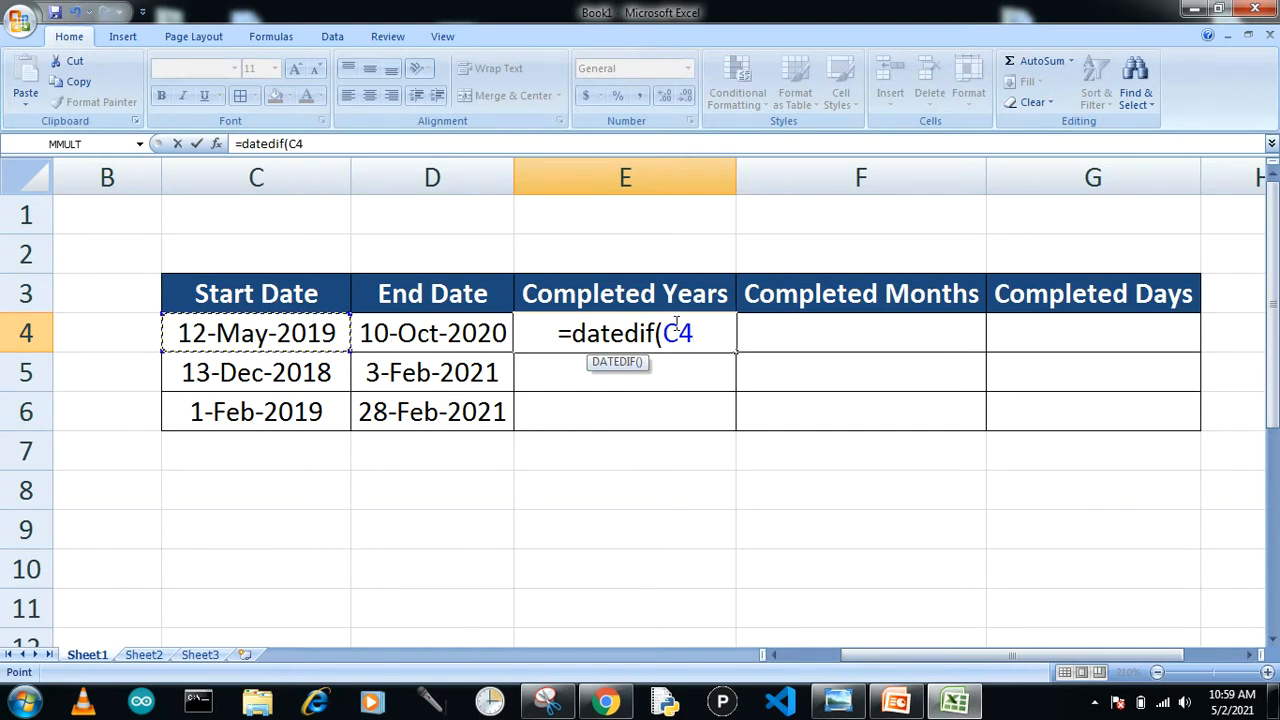
type(",")
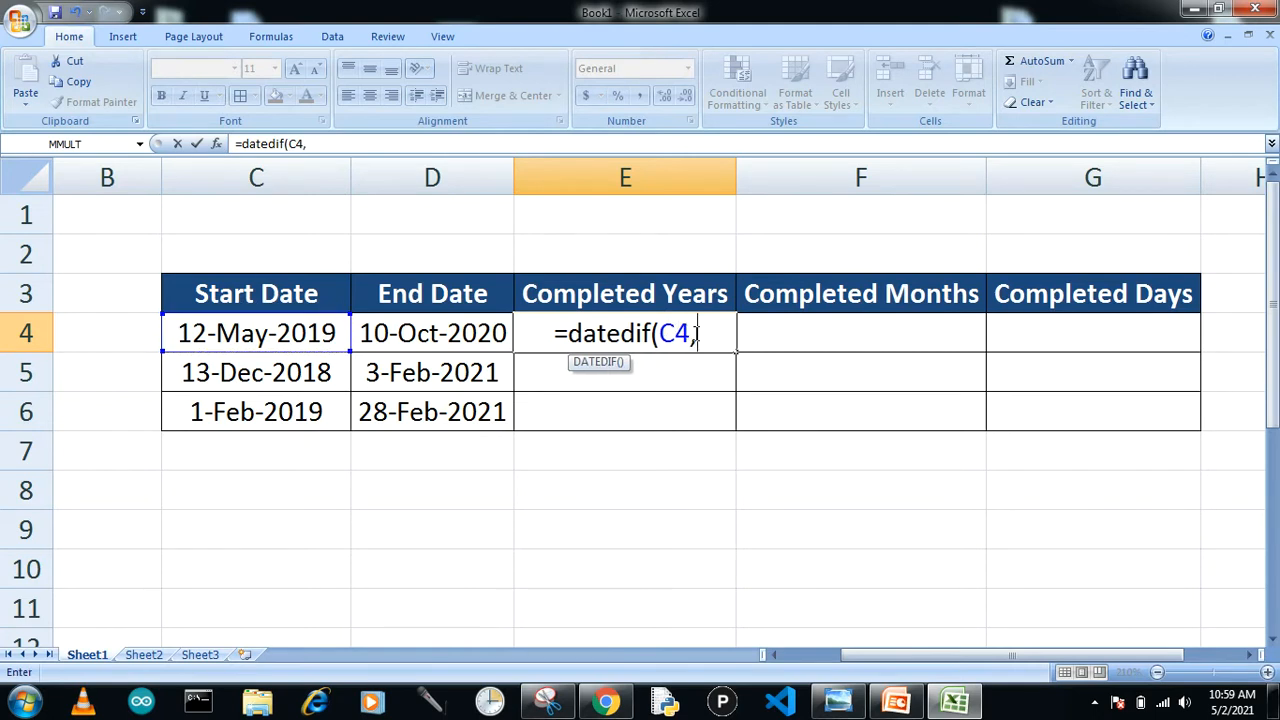
left_click(437, 333)
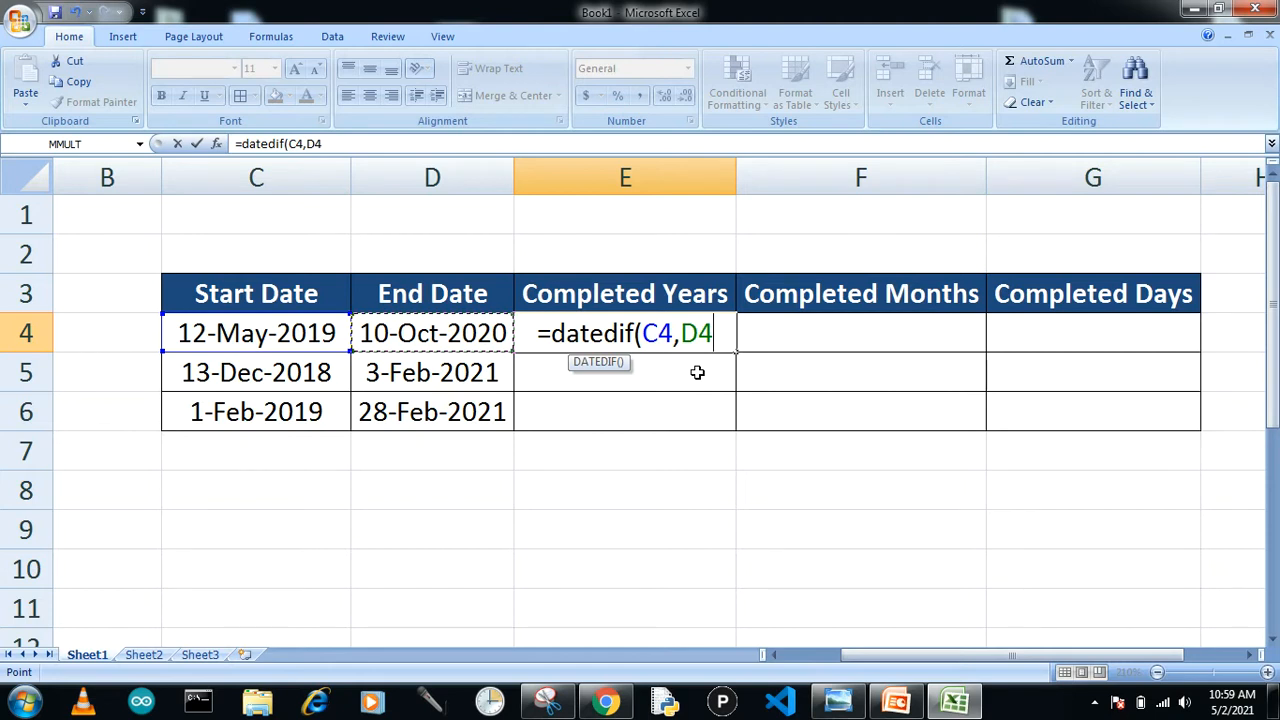
type(",")
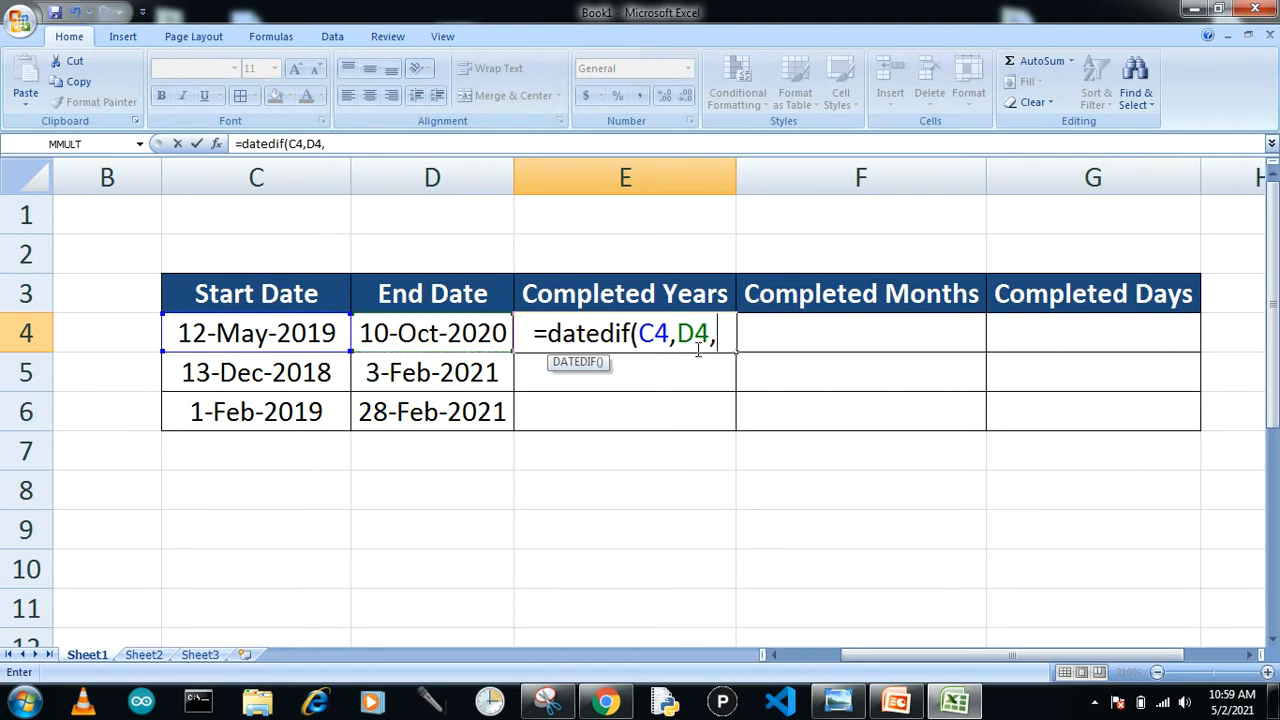
type("\"")
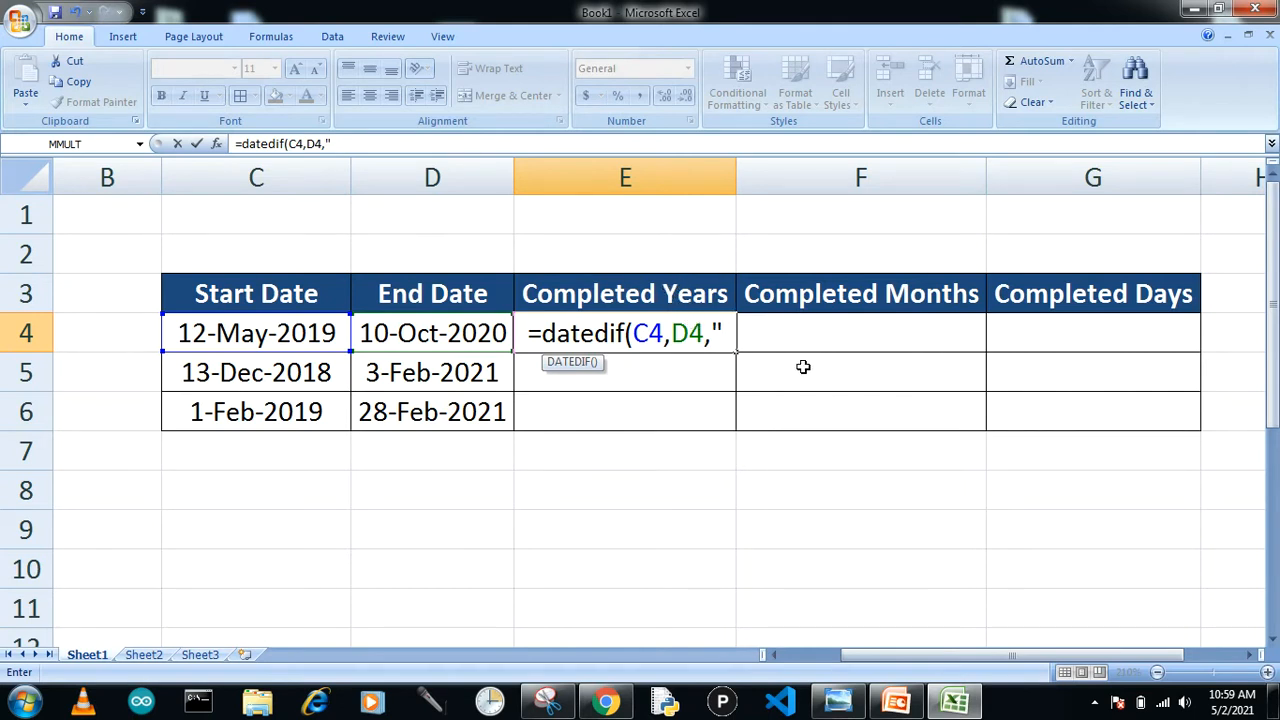
type("Y")
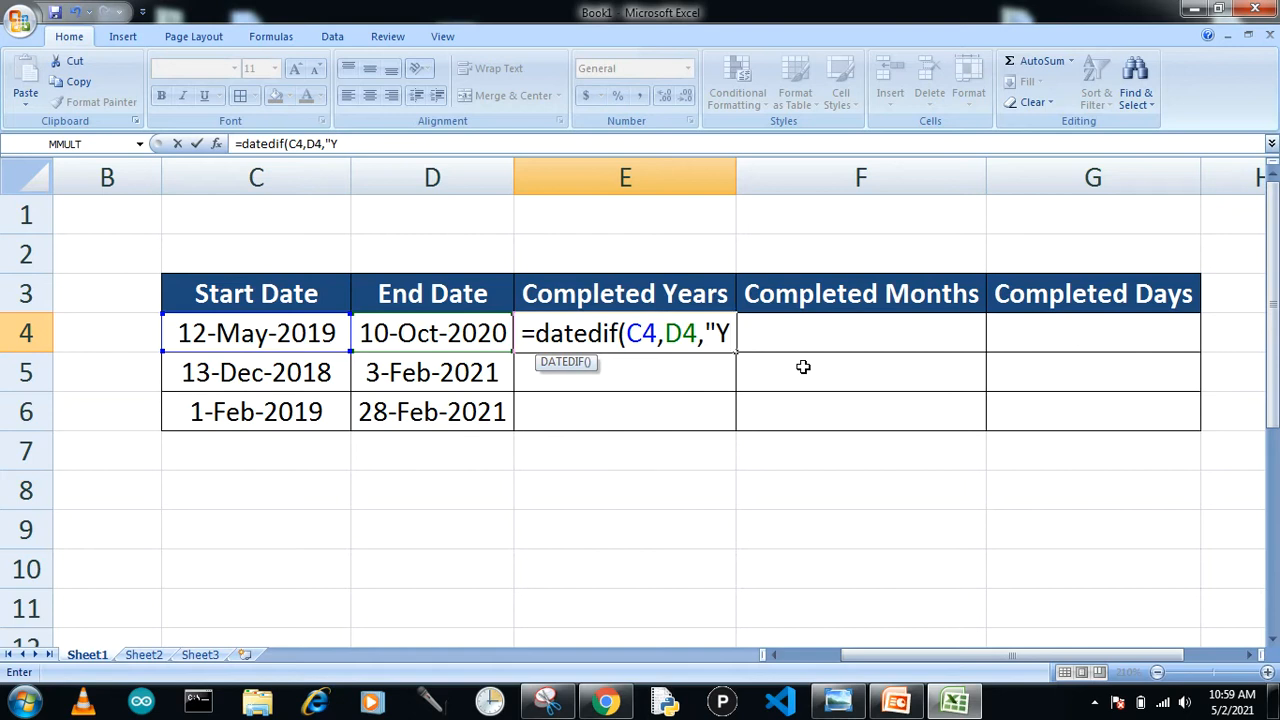
type("\")")
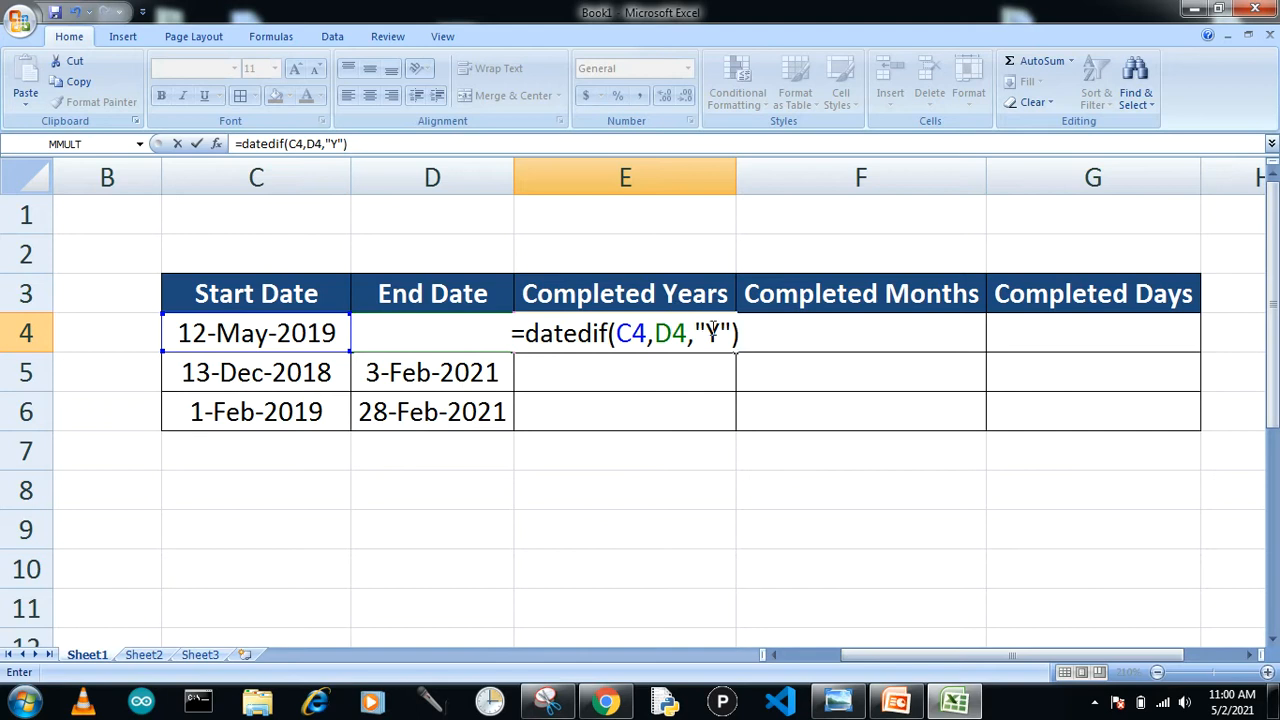
key("Return")
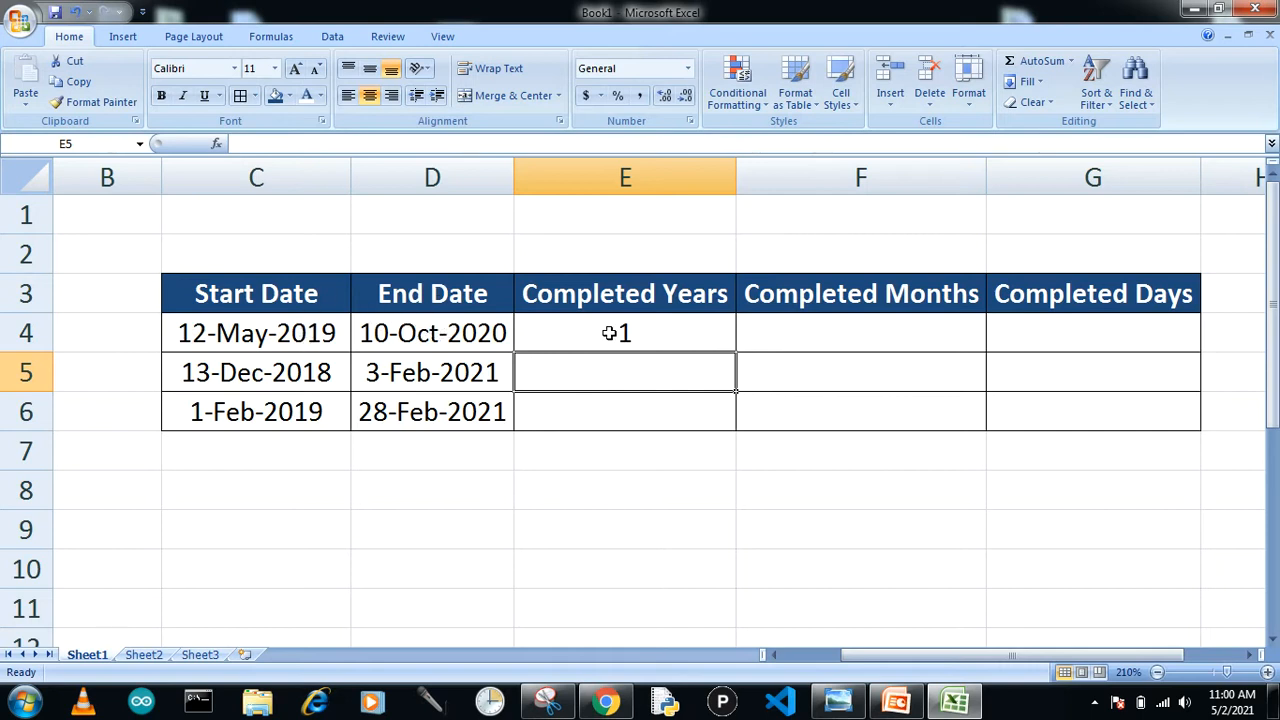
Step: Copy the completed-years formula from E4 down through E6, and select E6 to check its formula
left_click(609, 333)
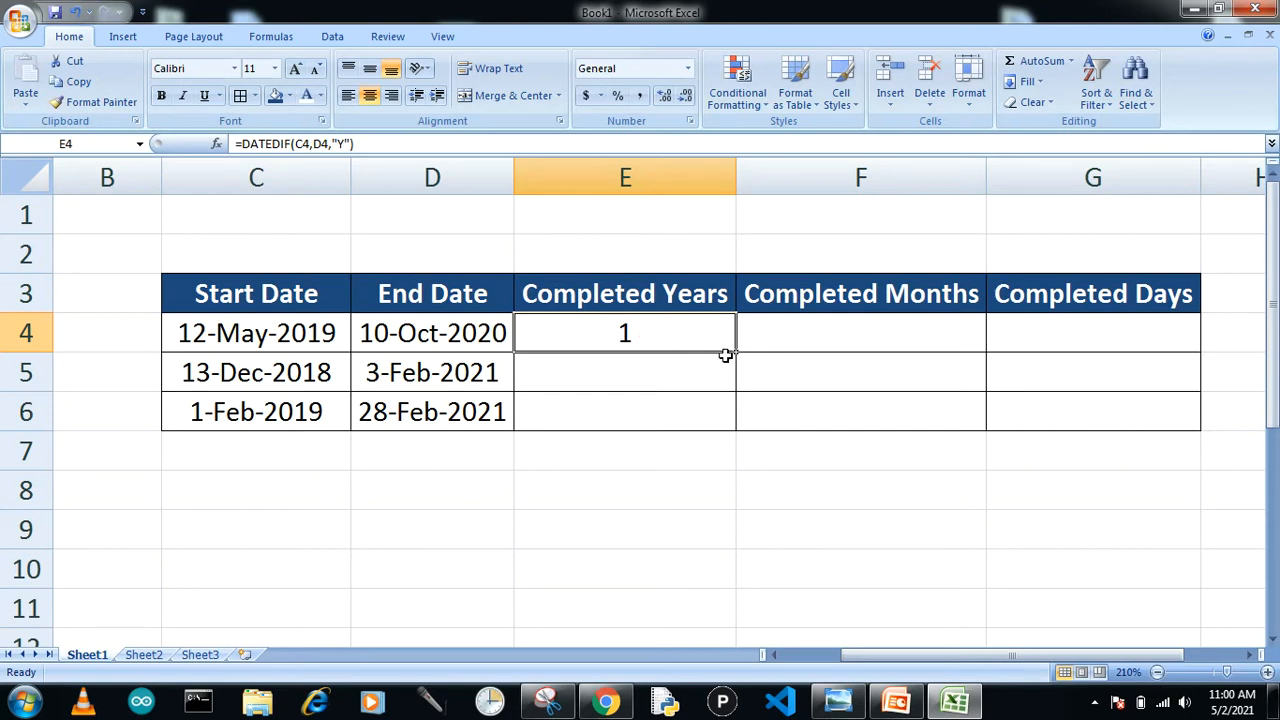
left_click_drag(735, 350, 731, 427)
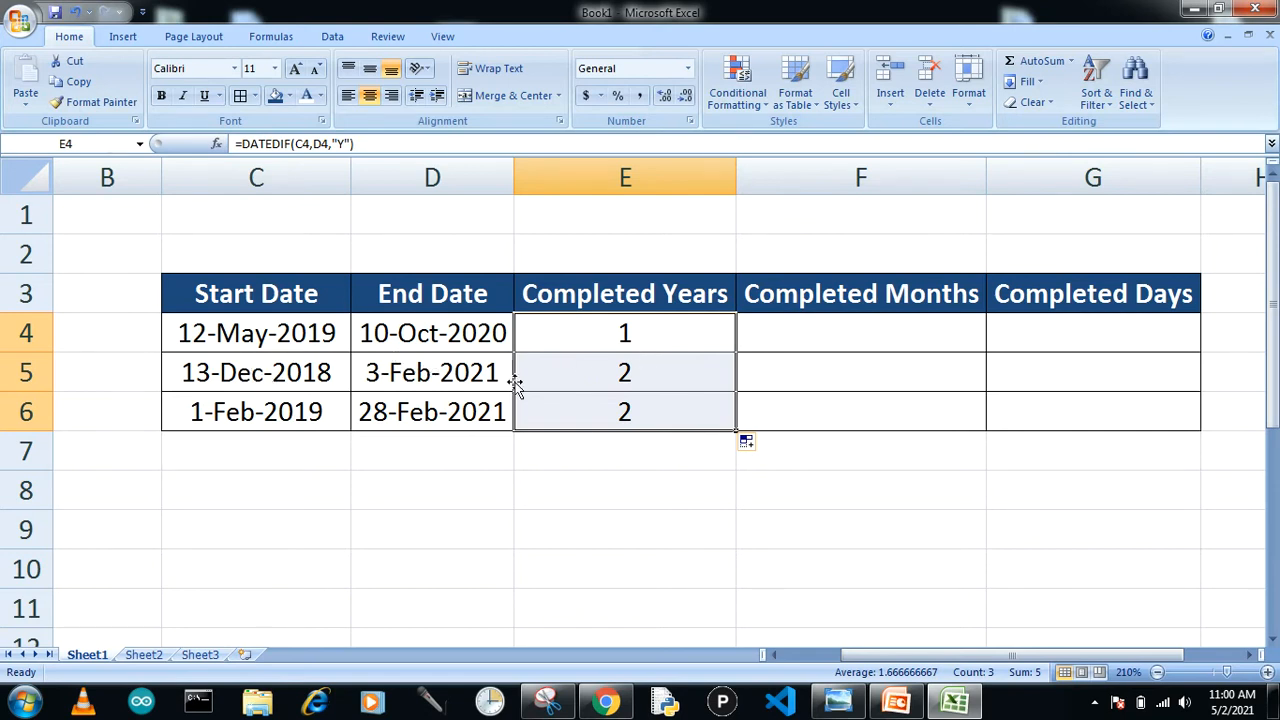
left_click(609, 408)
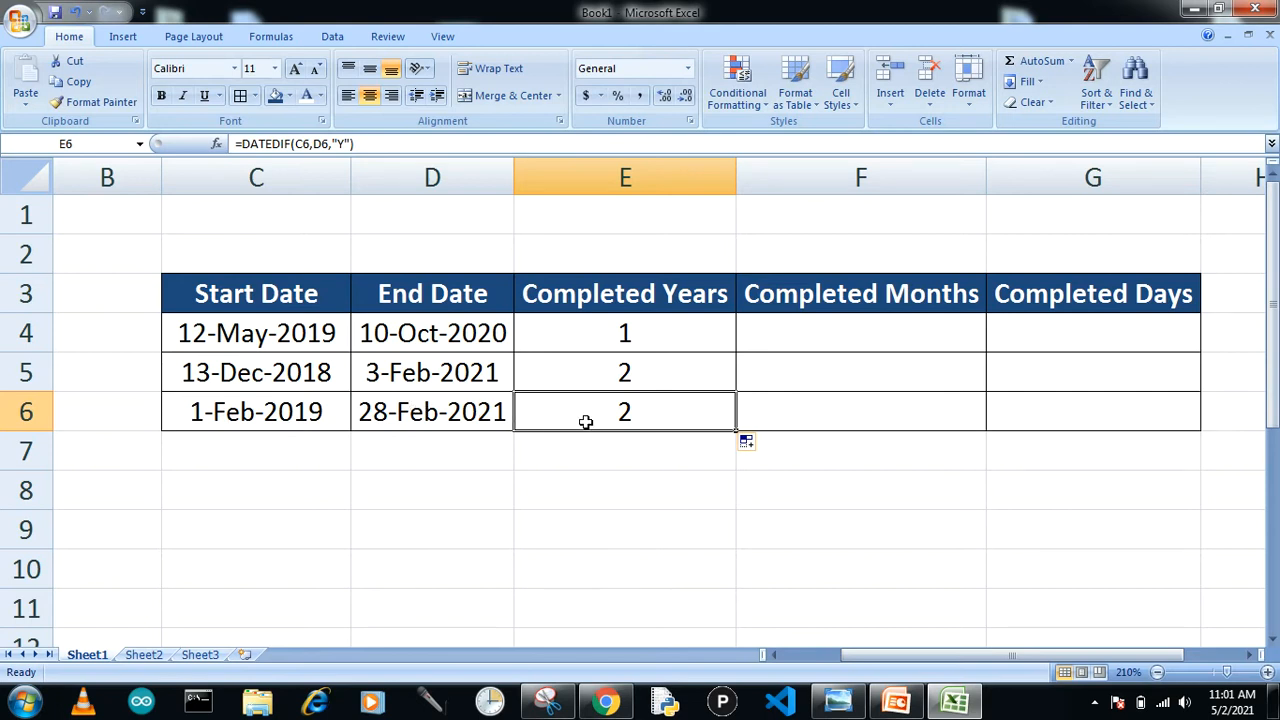
Step: Enter the completed-months formula =DATEDIF(C4,D4,"M") in cell F4 and fill it down through F6
left_click(846, 333)
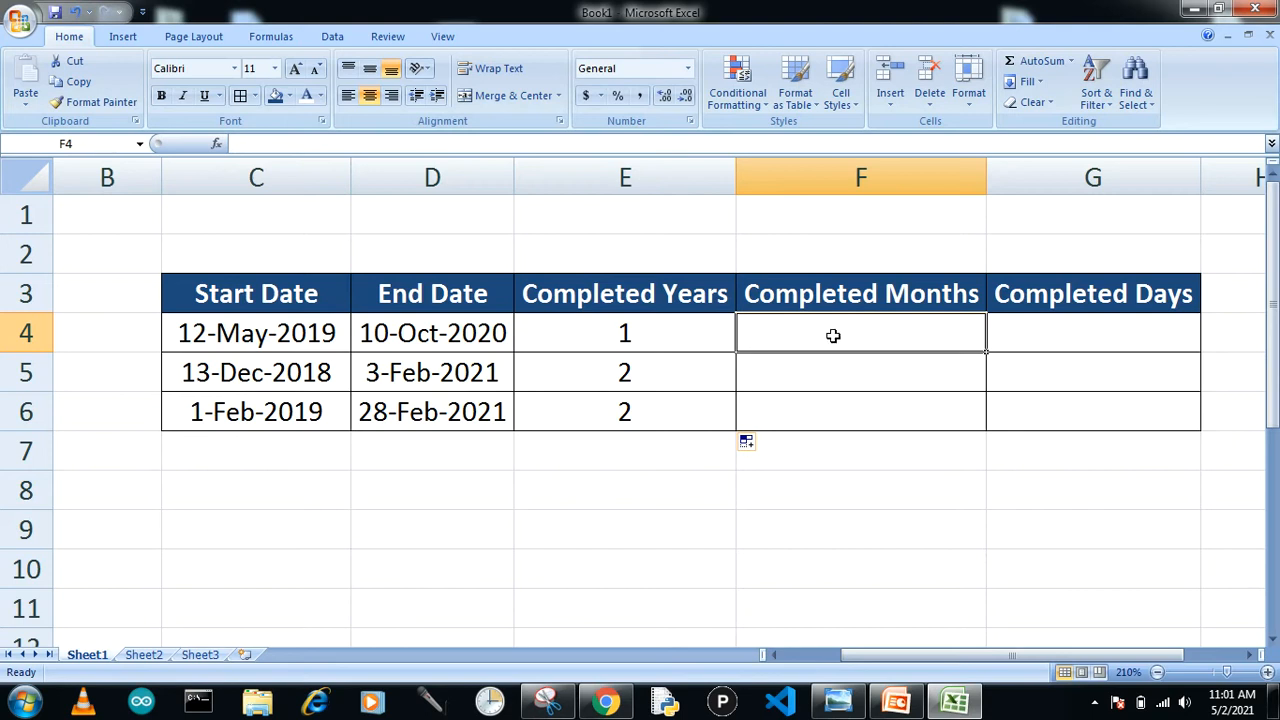
type("=DATEDIF")
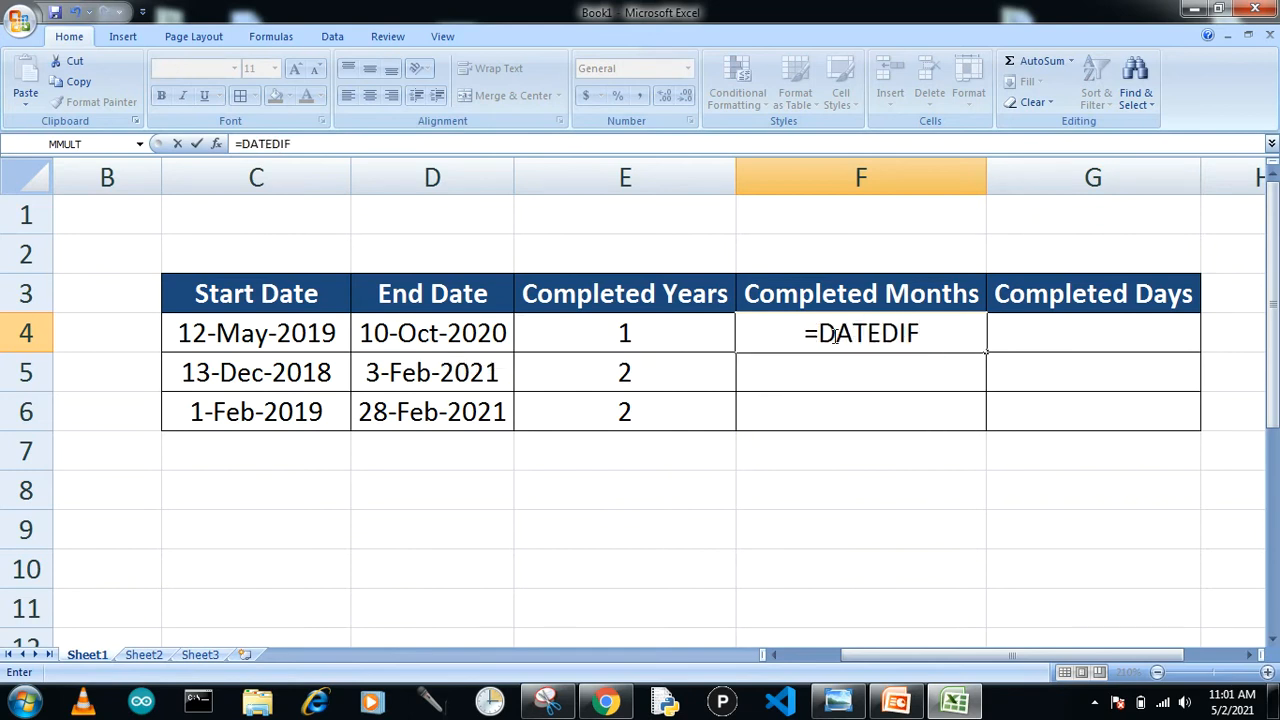
type("(")
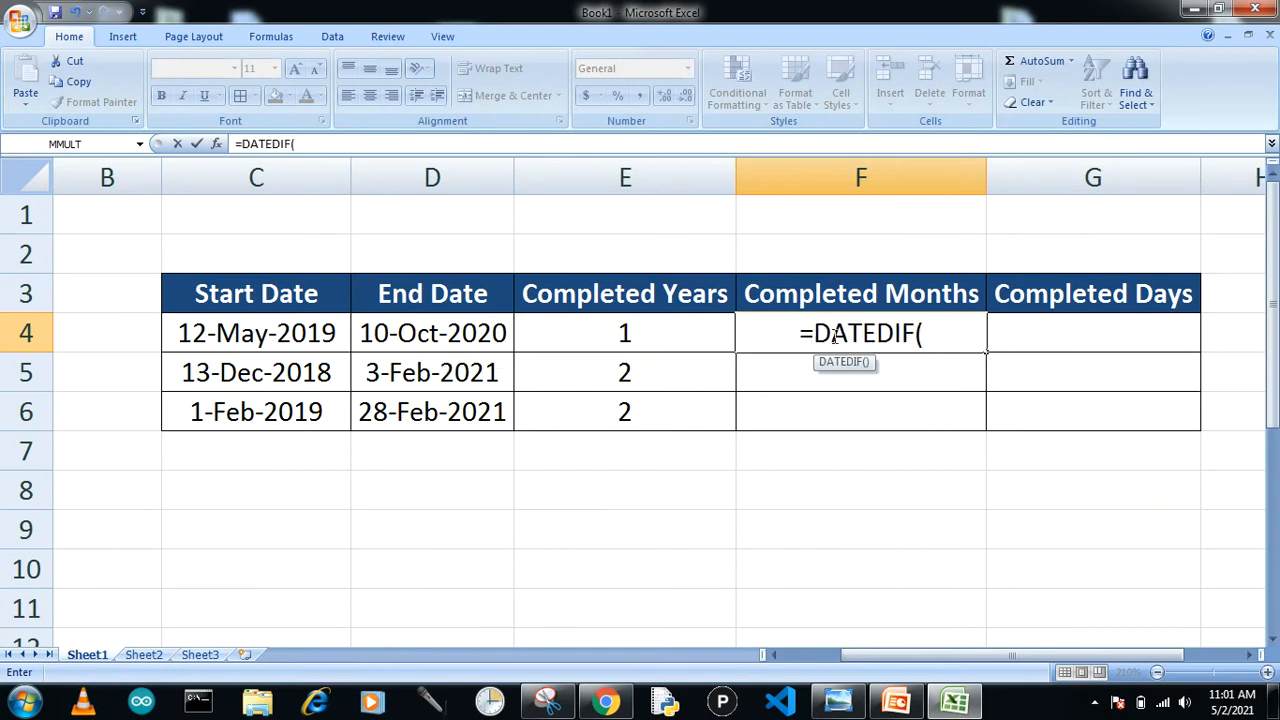
left_click(292, 336)
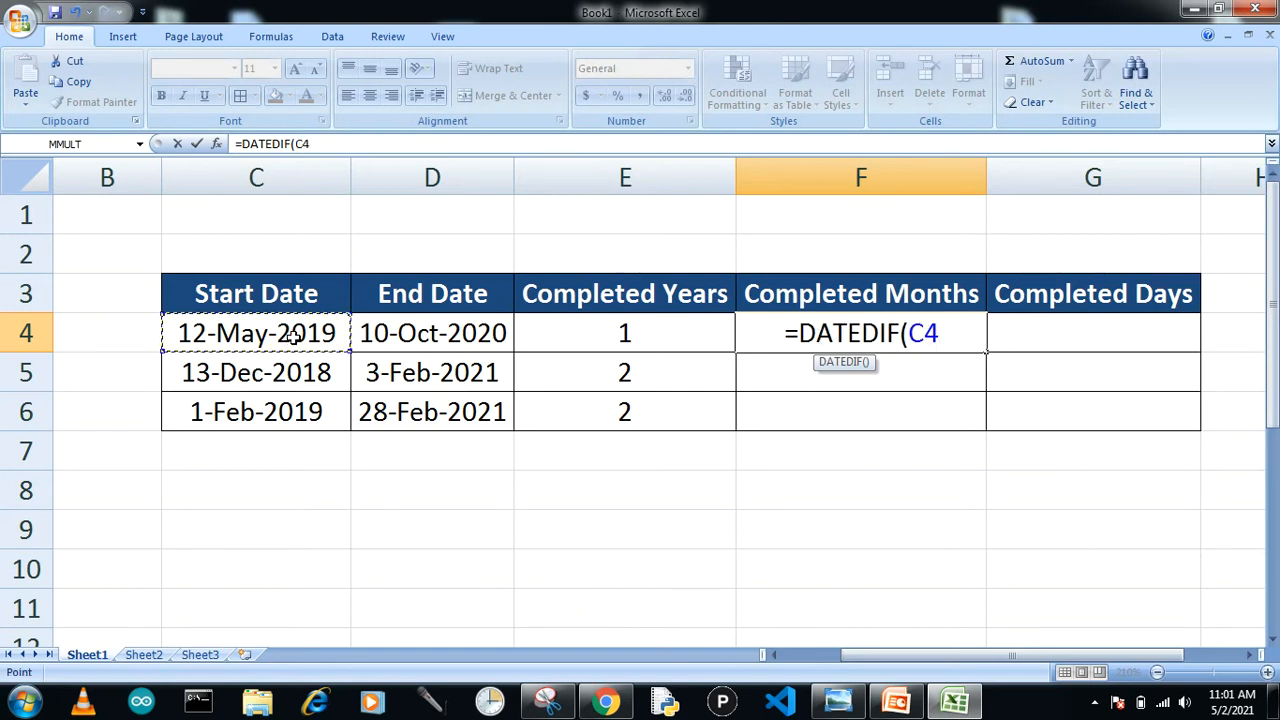
type(",")
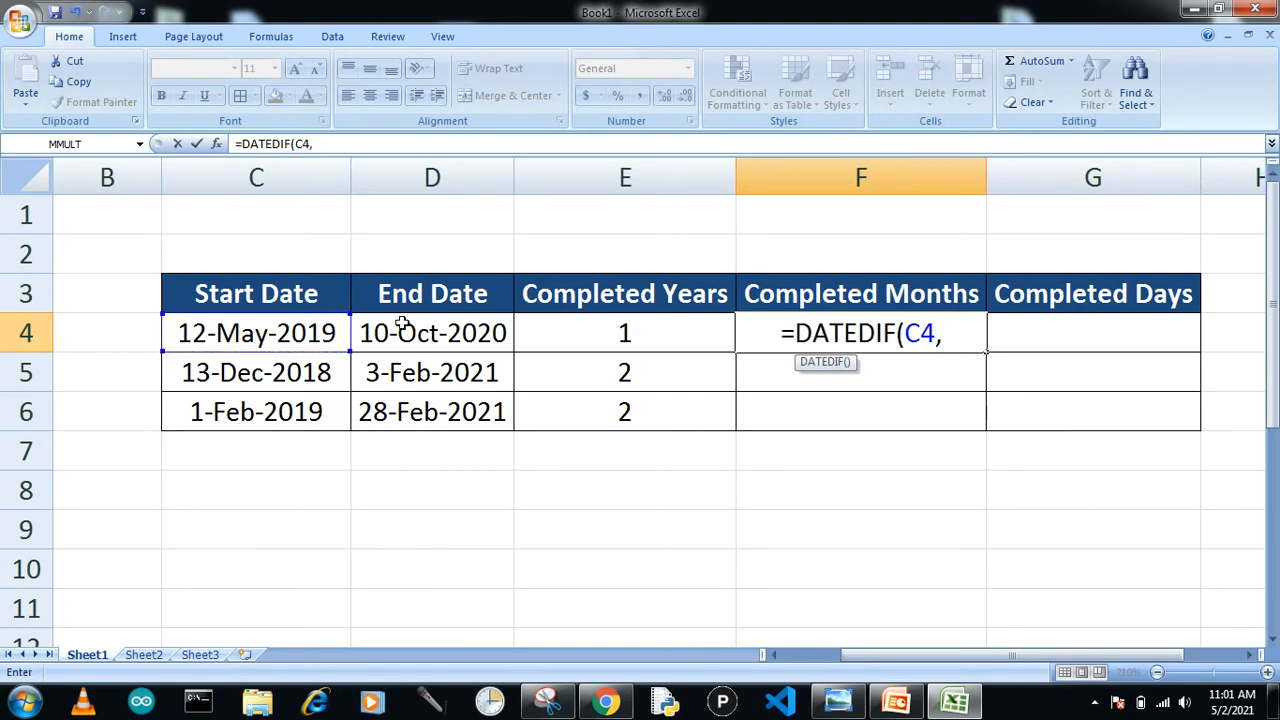
left_click(403, 333)
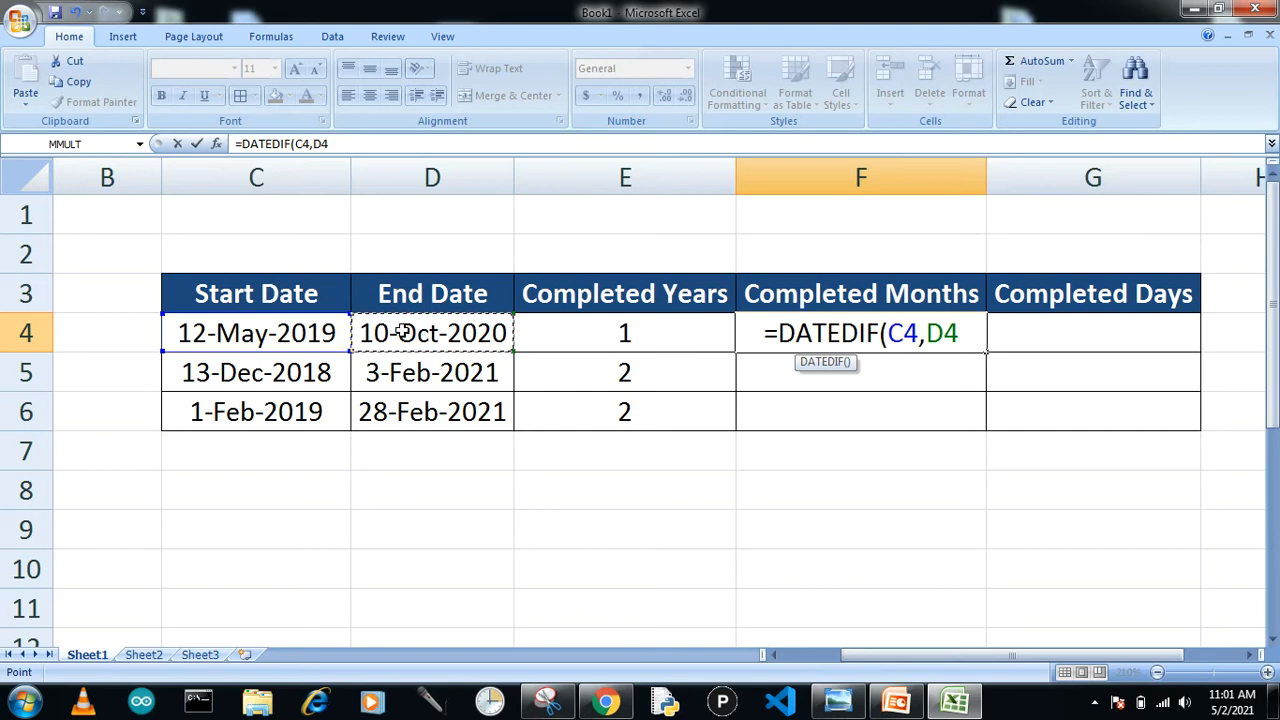
type(",")
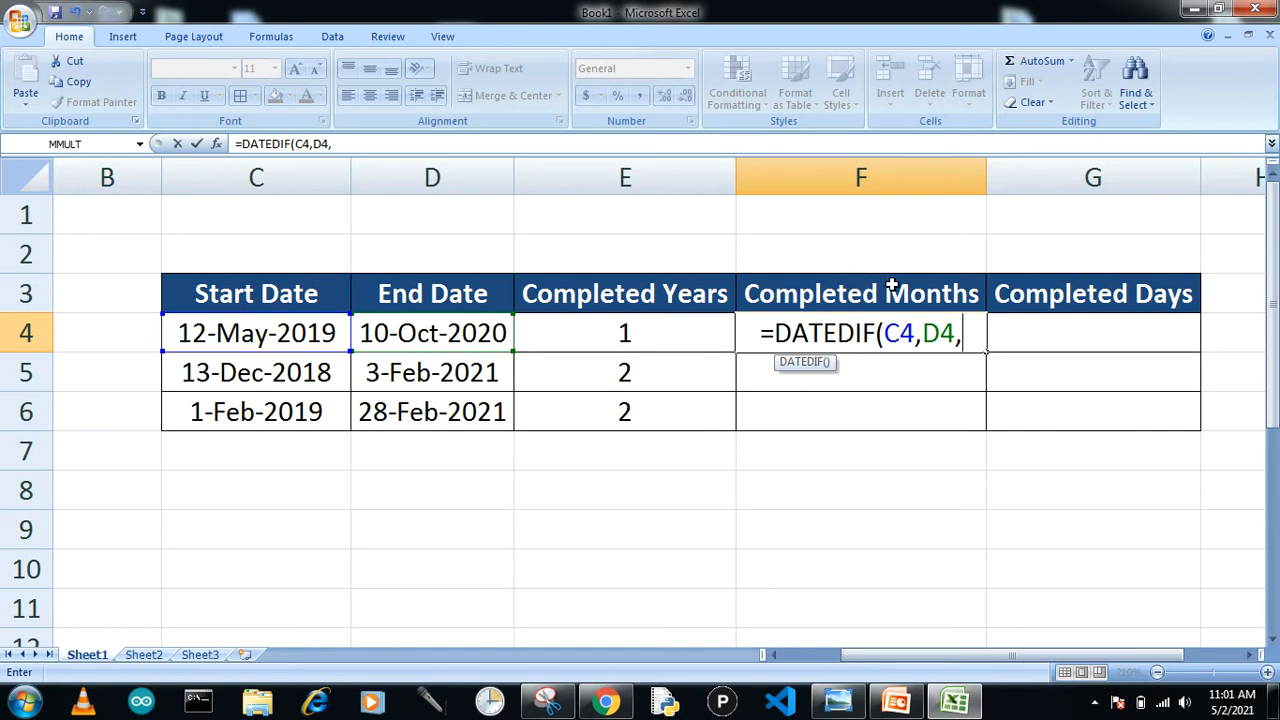
type("\"")
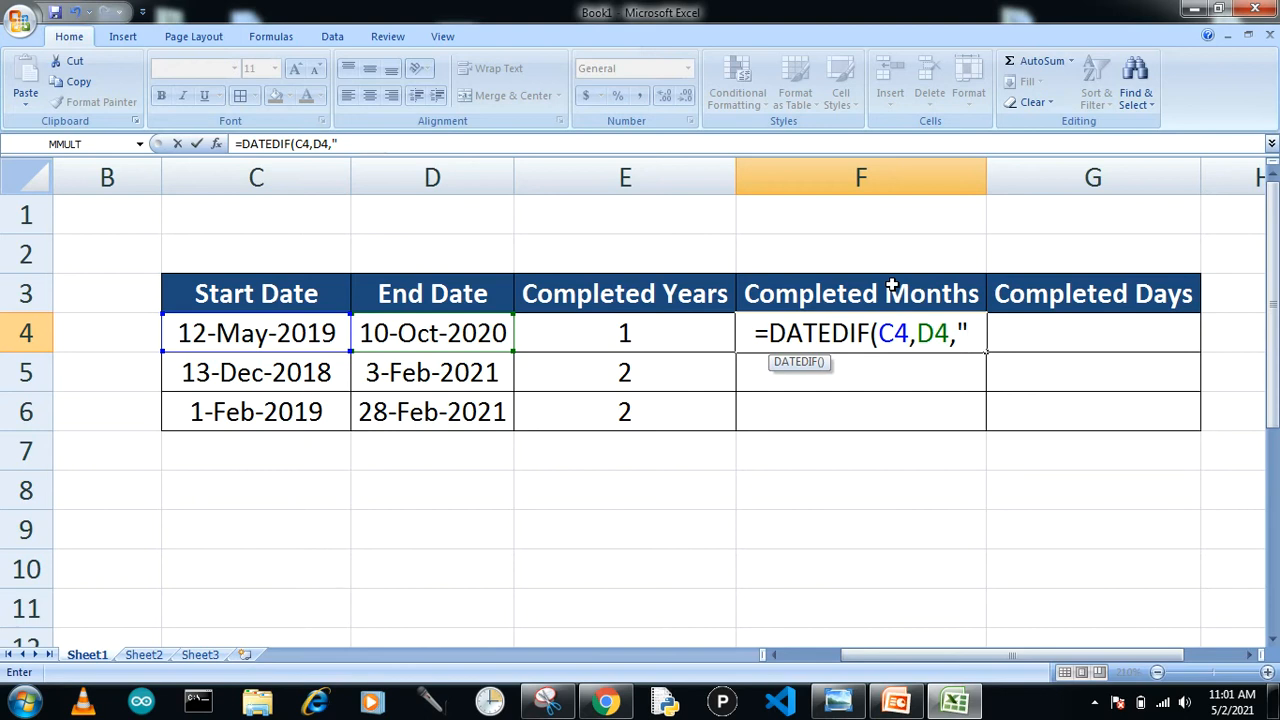
type("M\"")
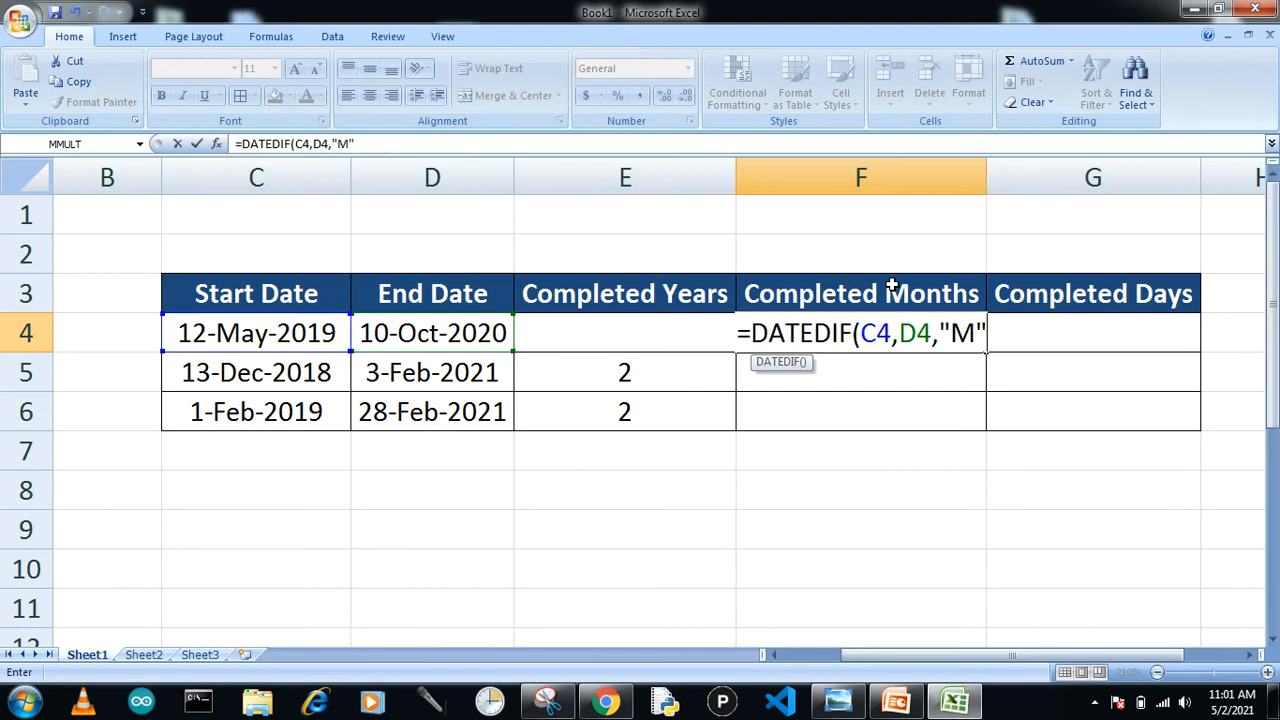
type(")")
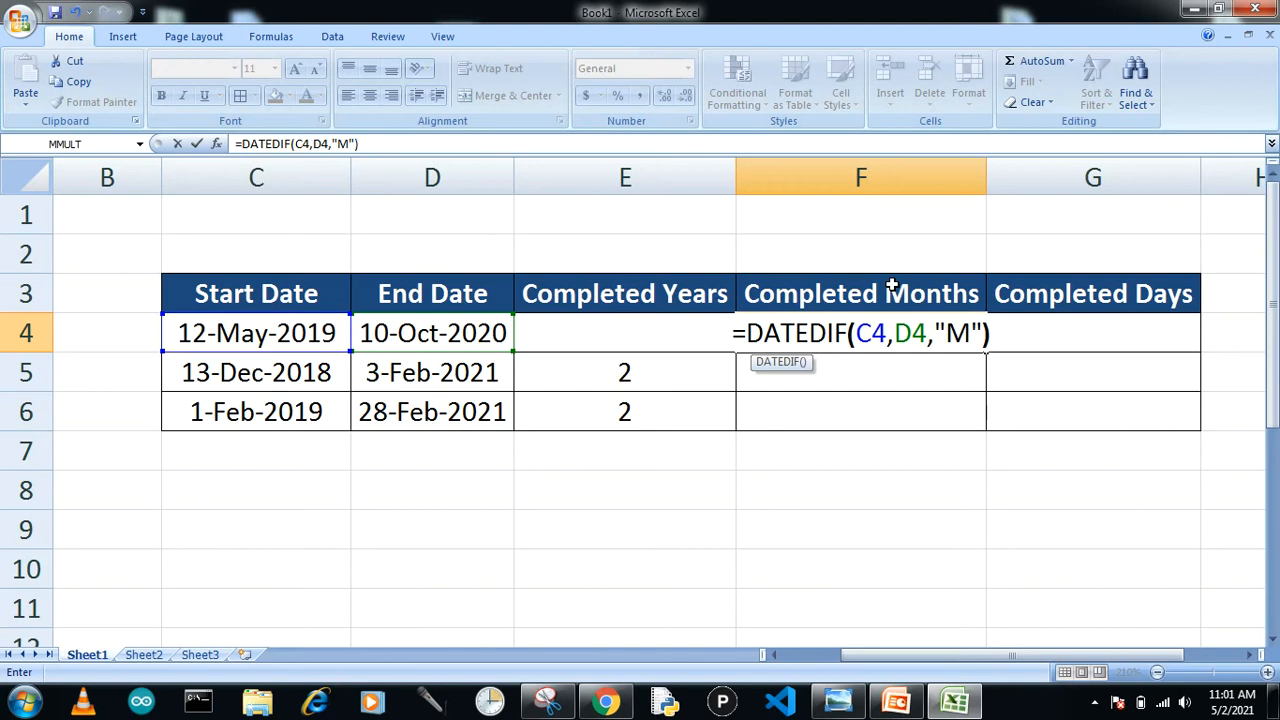
key("Return")
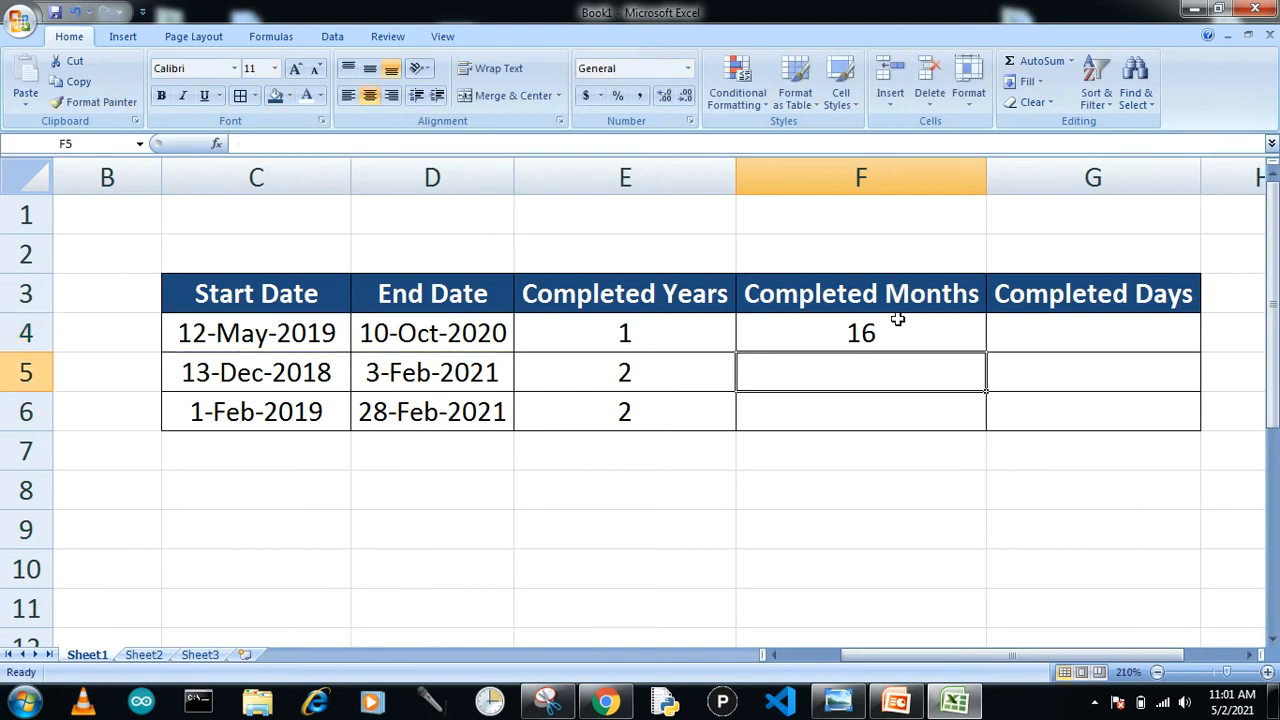
left_click(896, 328)
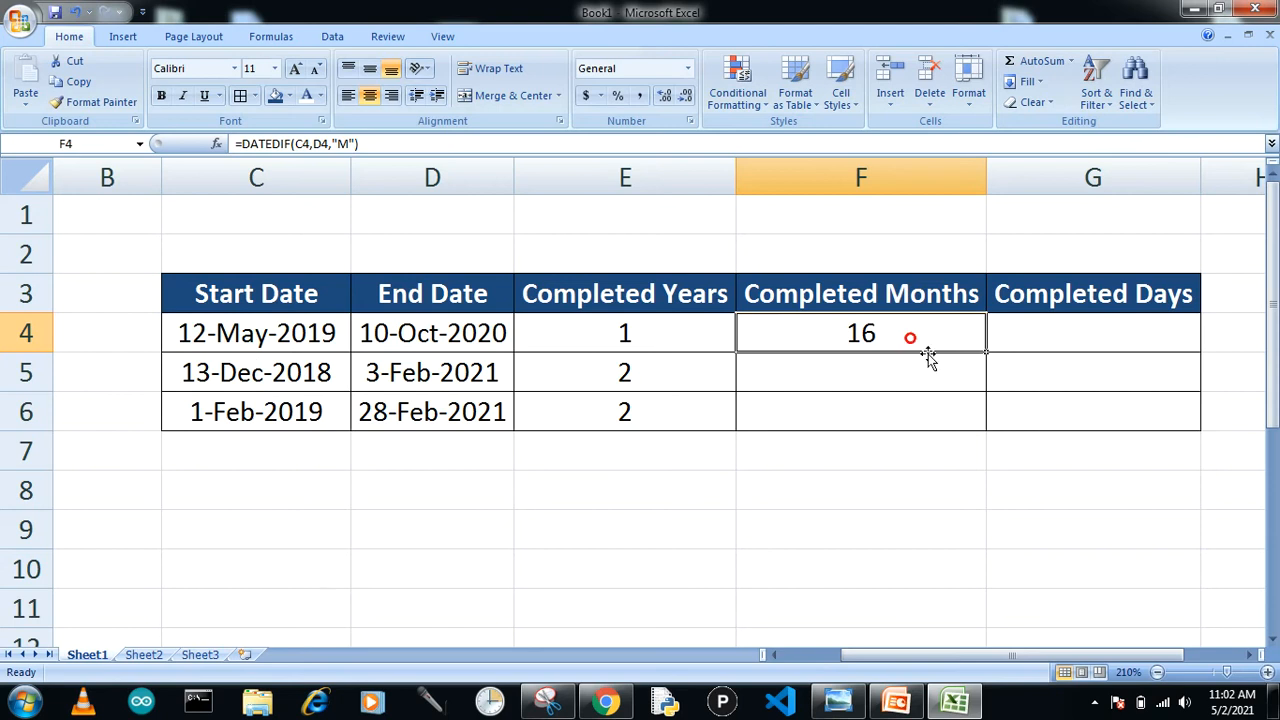
left_click_drag(987, 350, 986, 431)
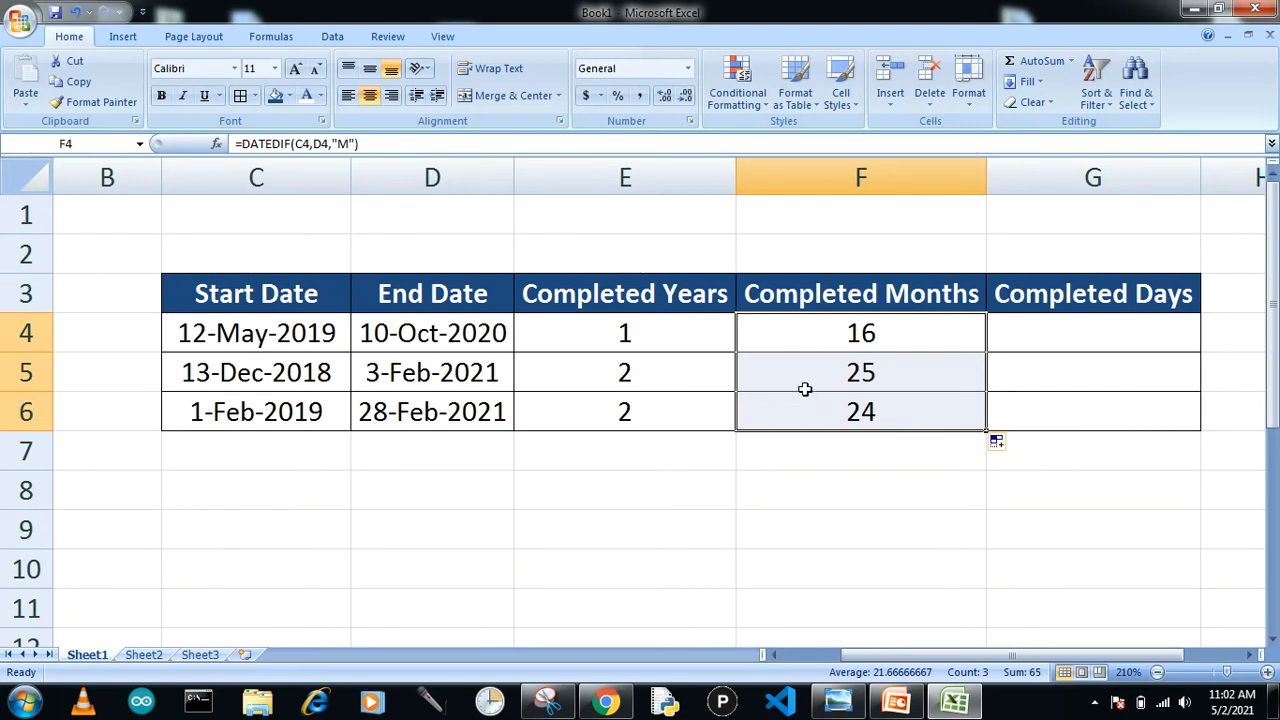
Step: Enter the formula =DATEDIF(C4,D4,"D") in cell G4 to calculate the completed days between the first start and end dates
left_click(1117, 326)
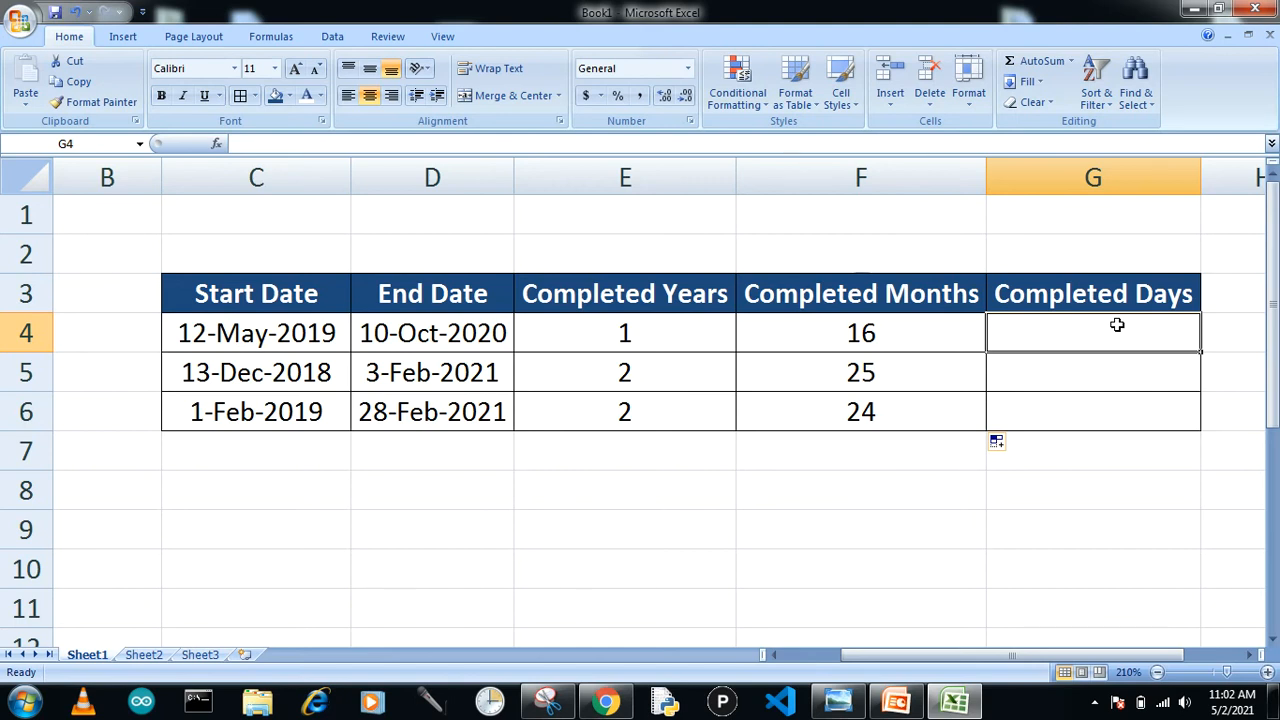
type("=DT")
key("BackSpace")
type("ATEDIF")
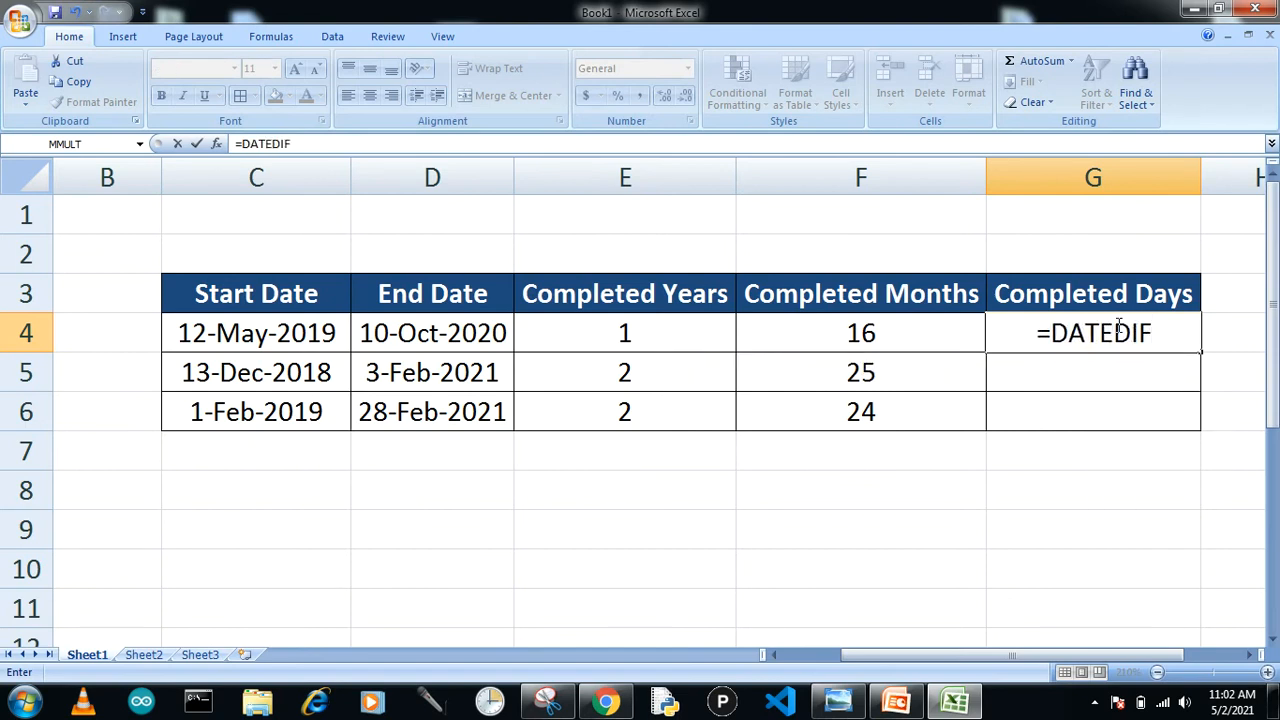
type("(")
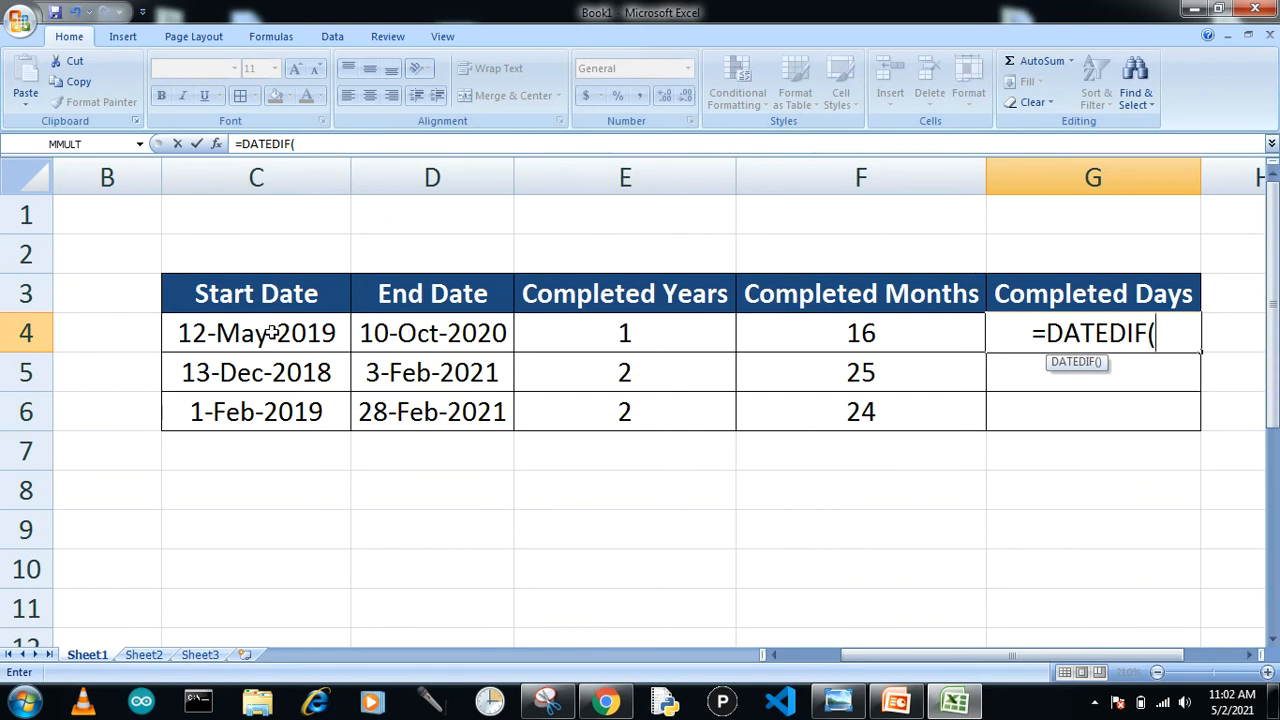
left_click(273, 332)
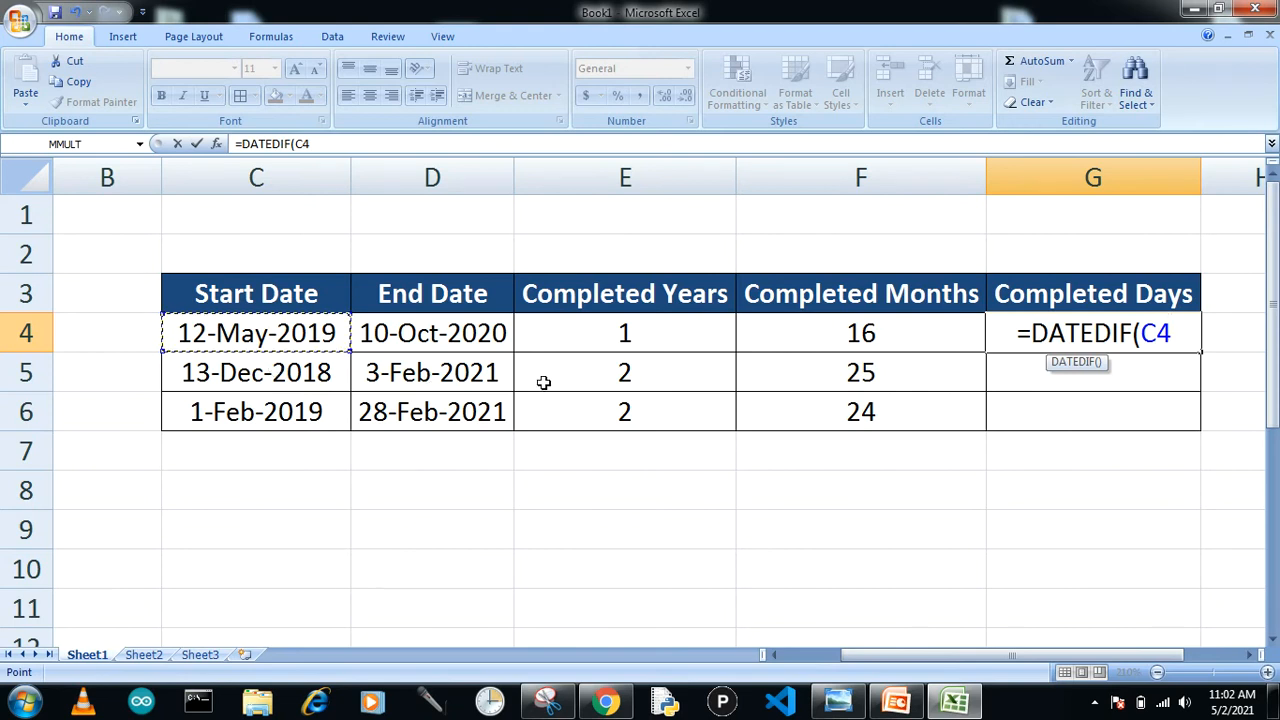
type(",")
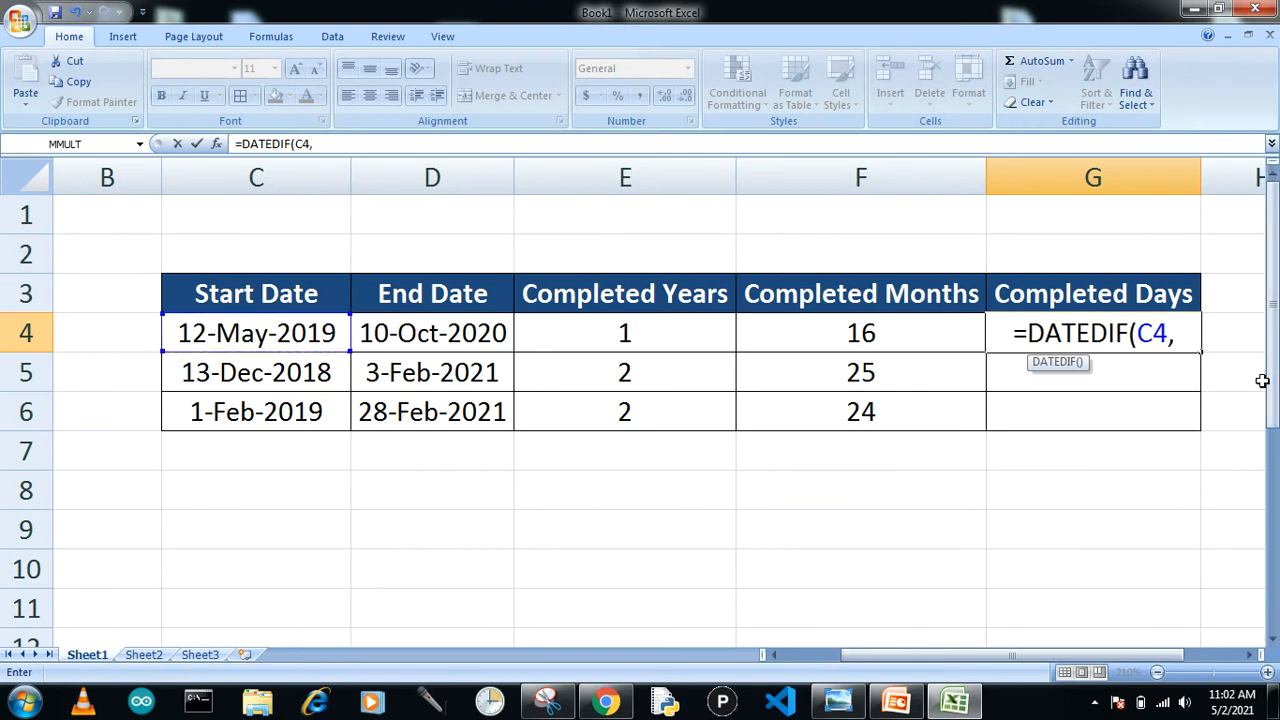
left_click(418, 336)
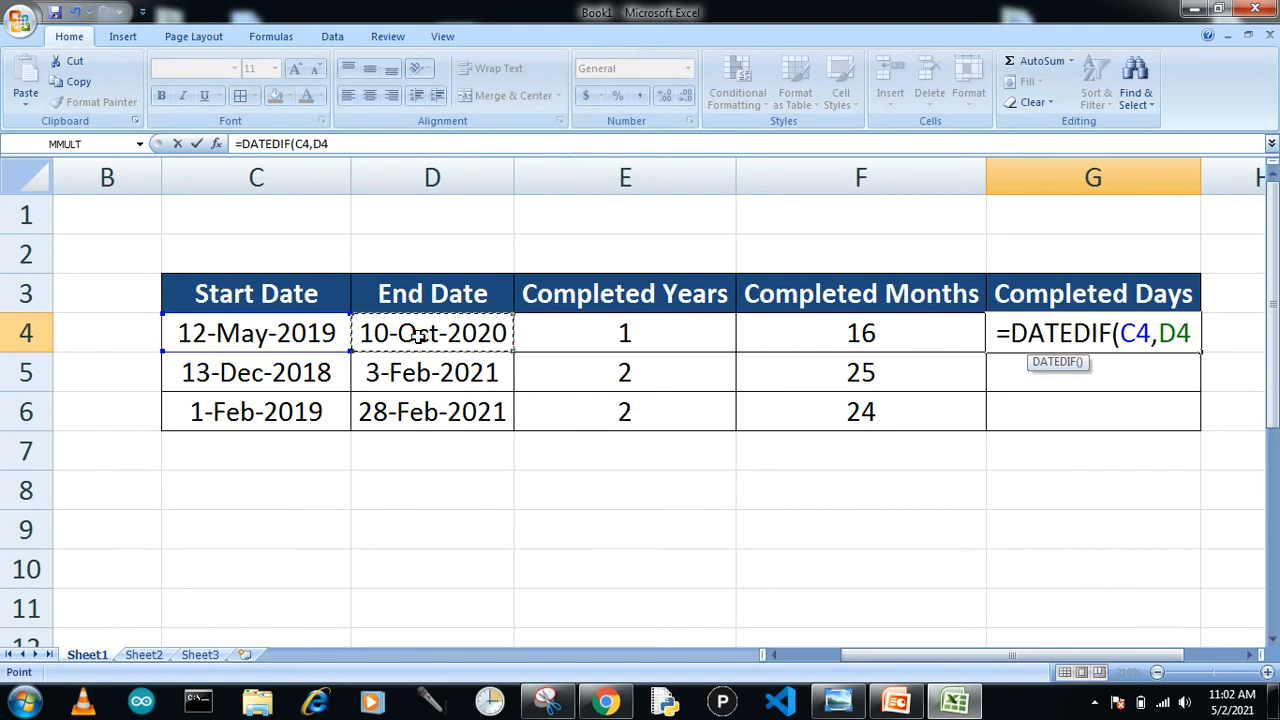
type(",")
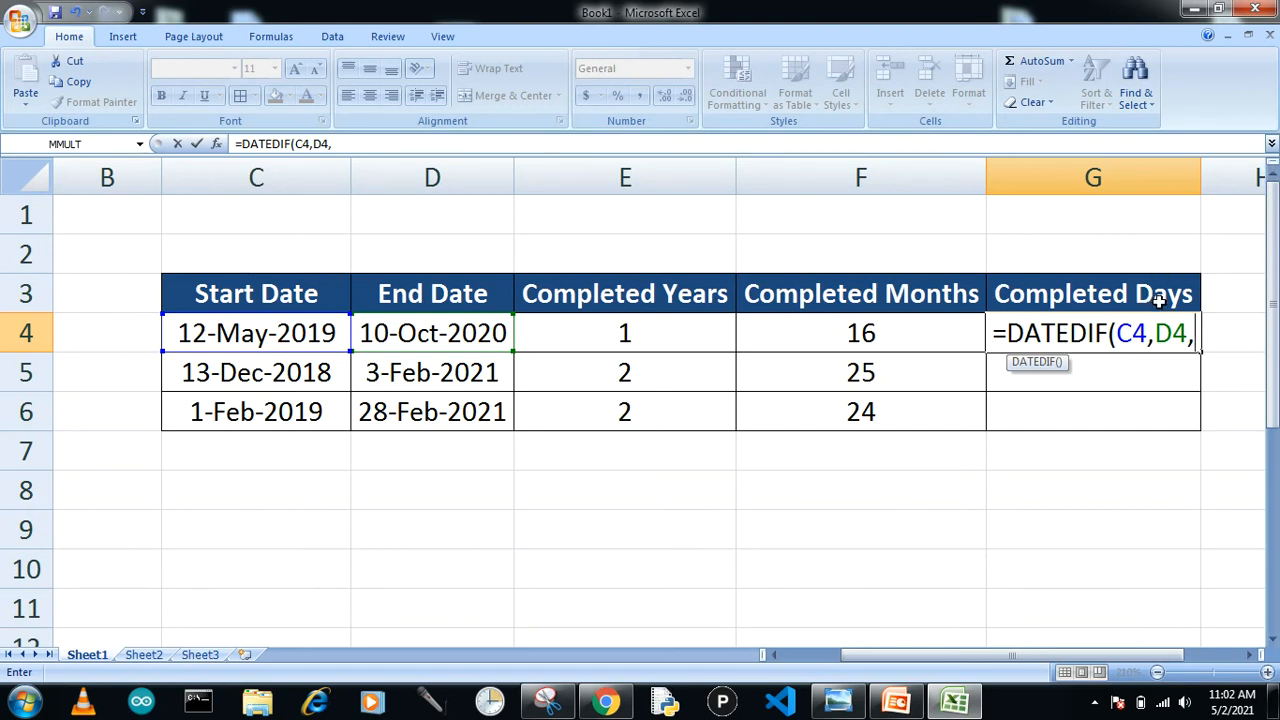
type("\"D")
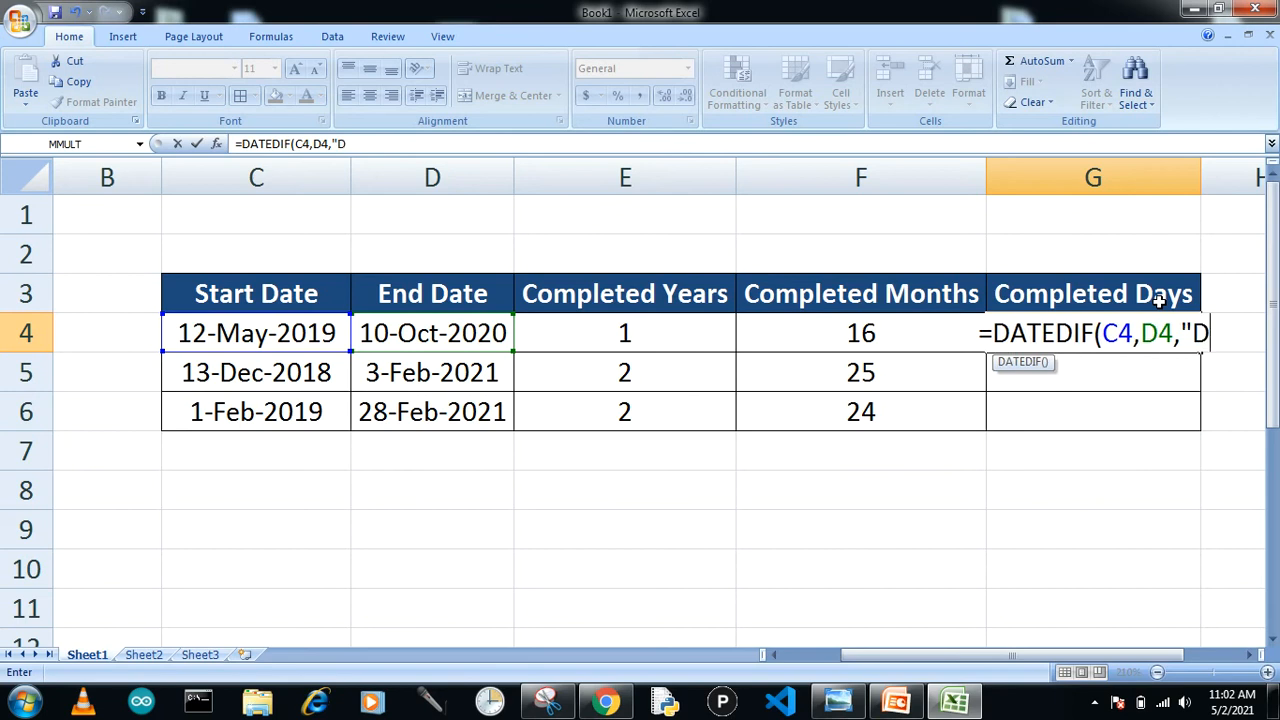
type("\"")
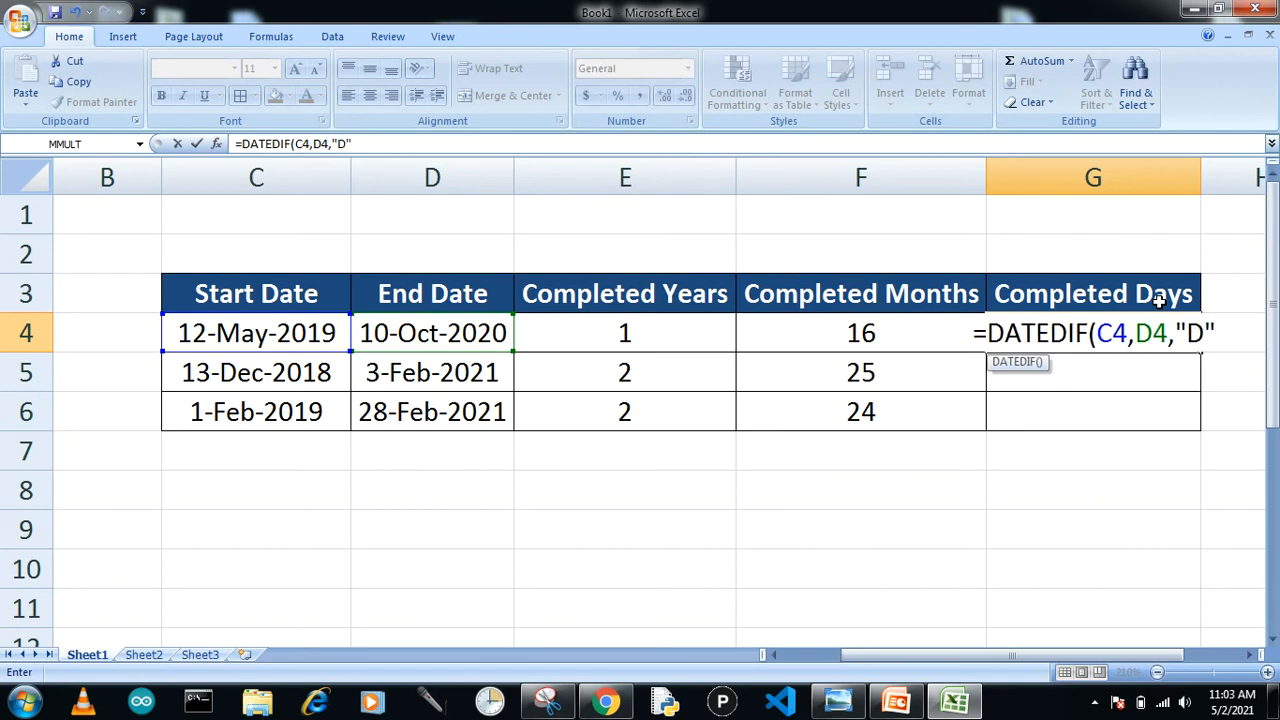
type(")")
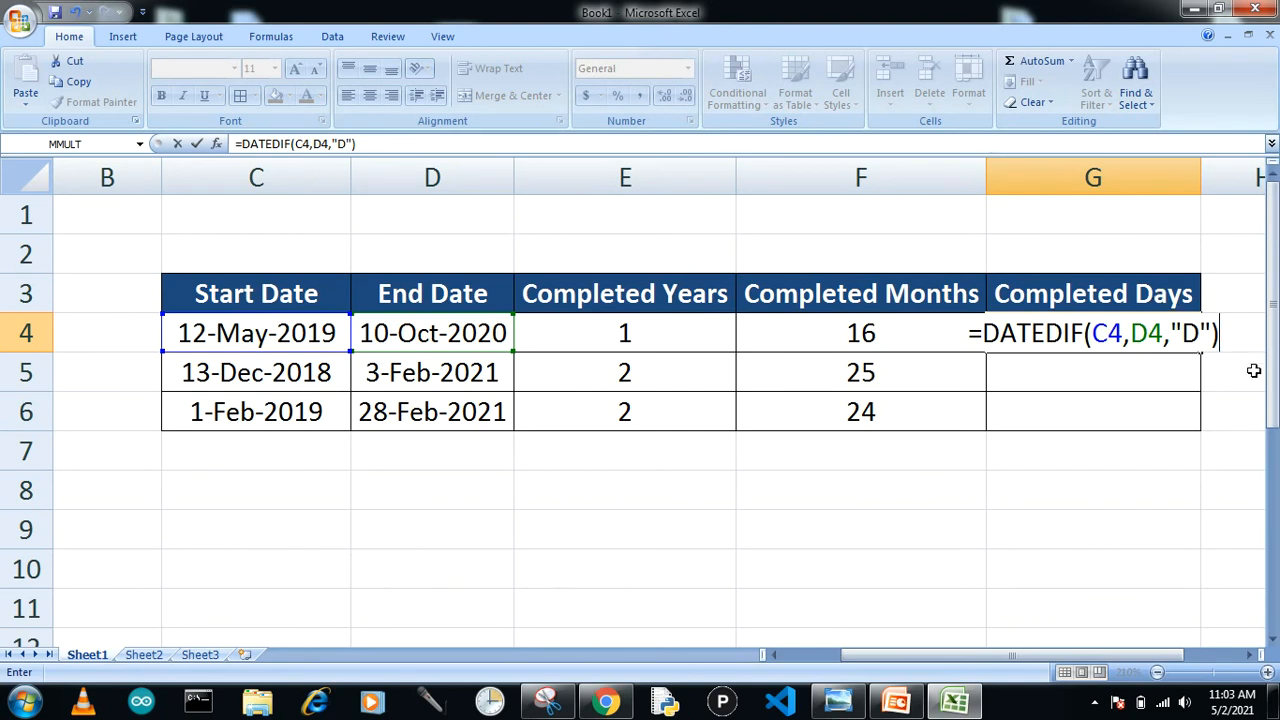
key("Return")
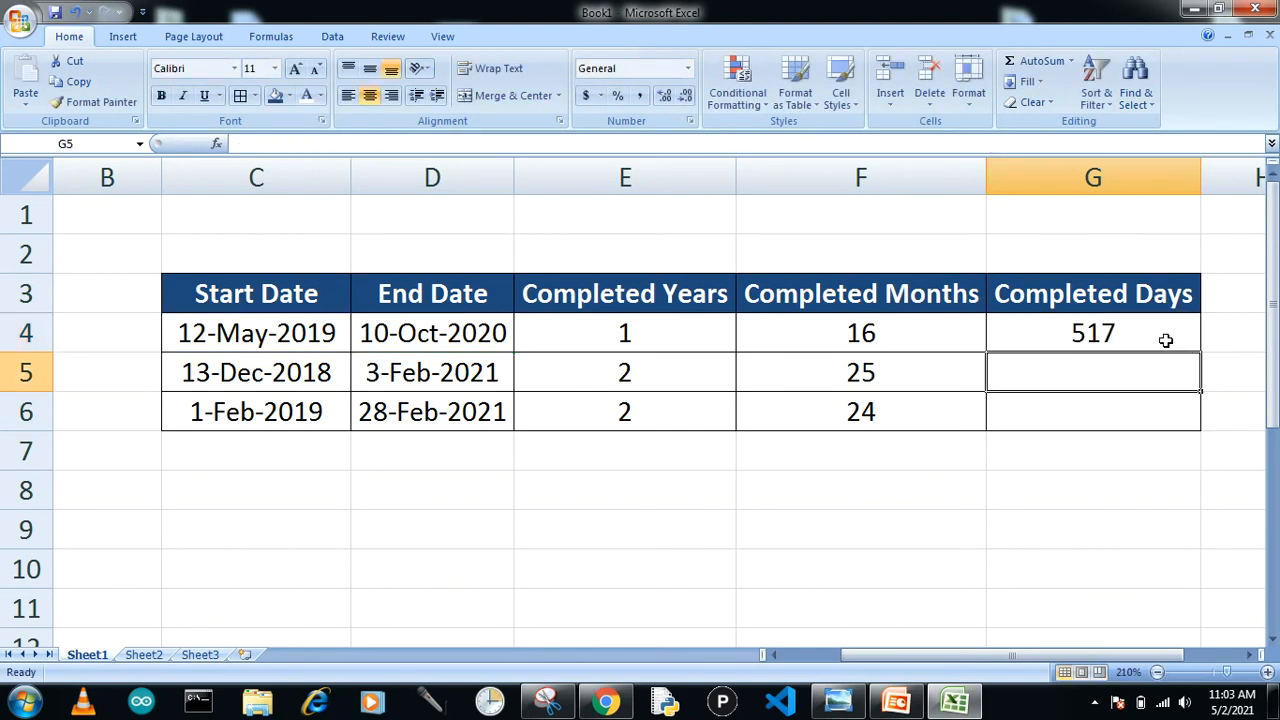
Step: Fill the completed-days formula from G4 down through G6
left_click(1165, 340)
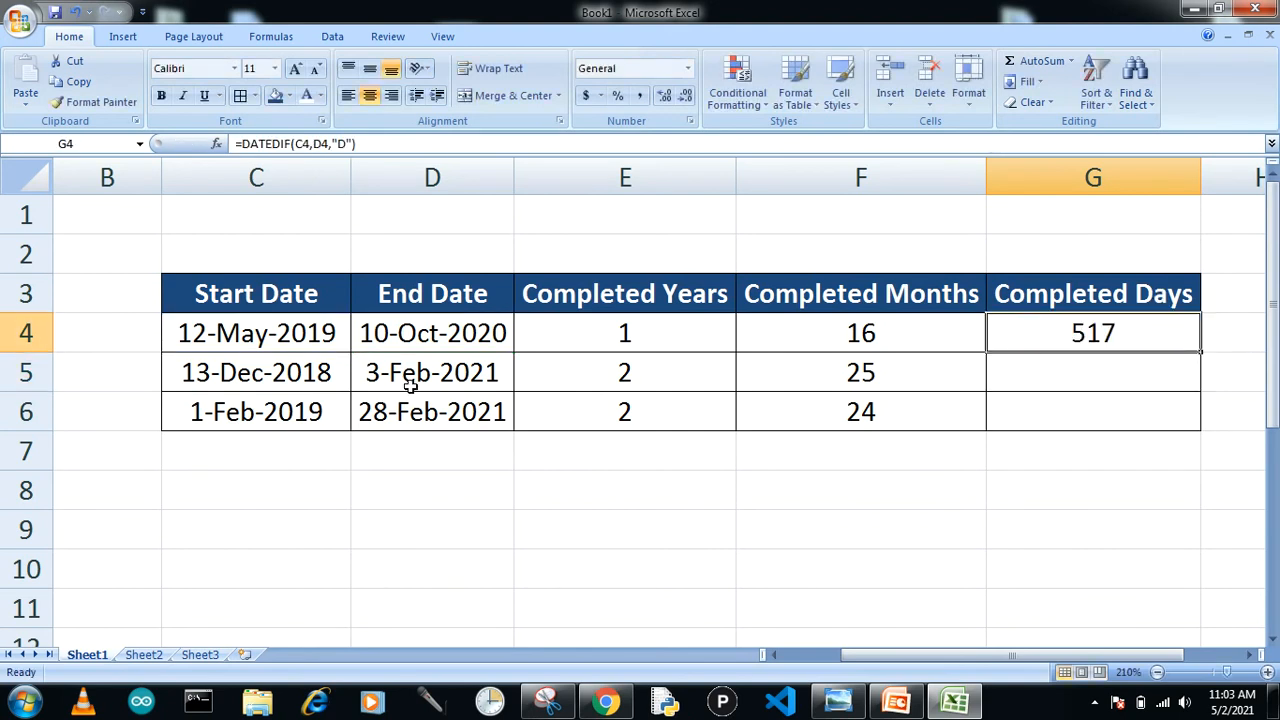
left_click_drag(1201, 353, 1190, 415)
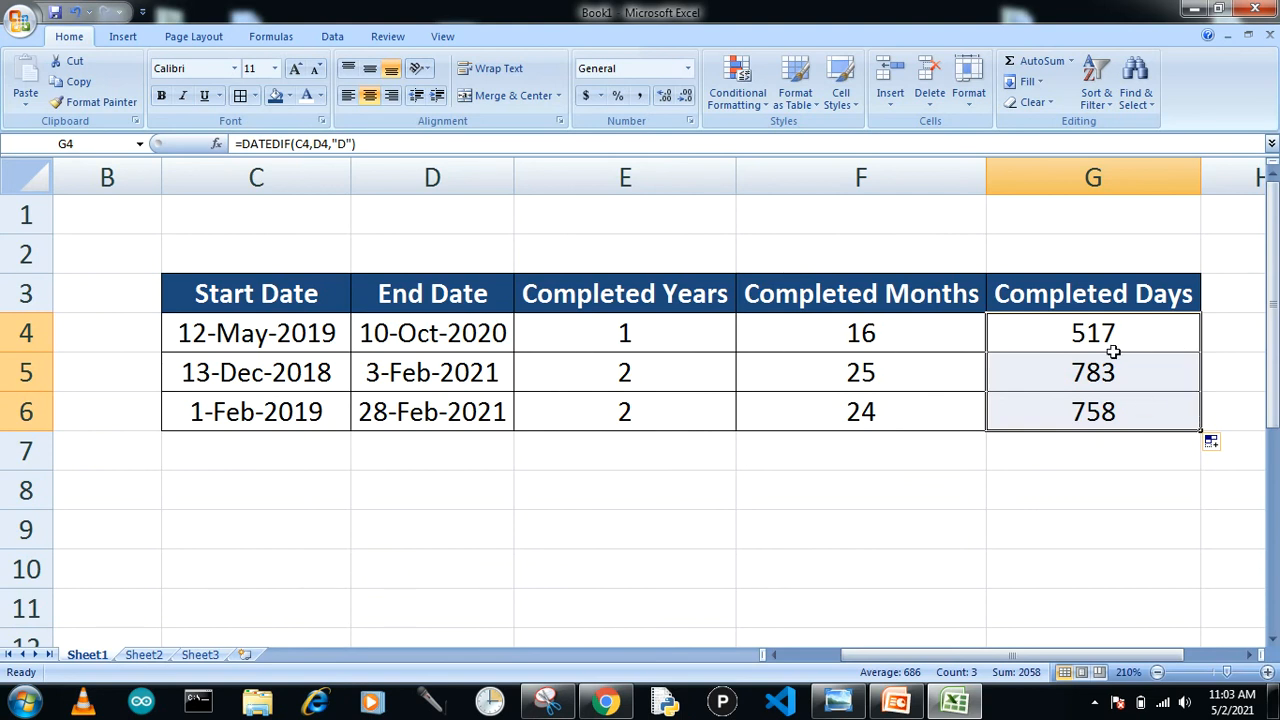
left_click(712, 328)
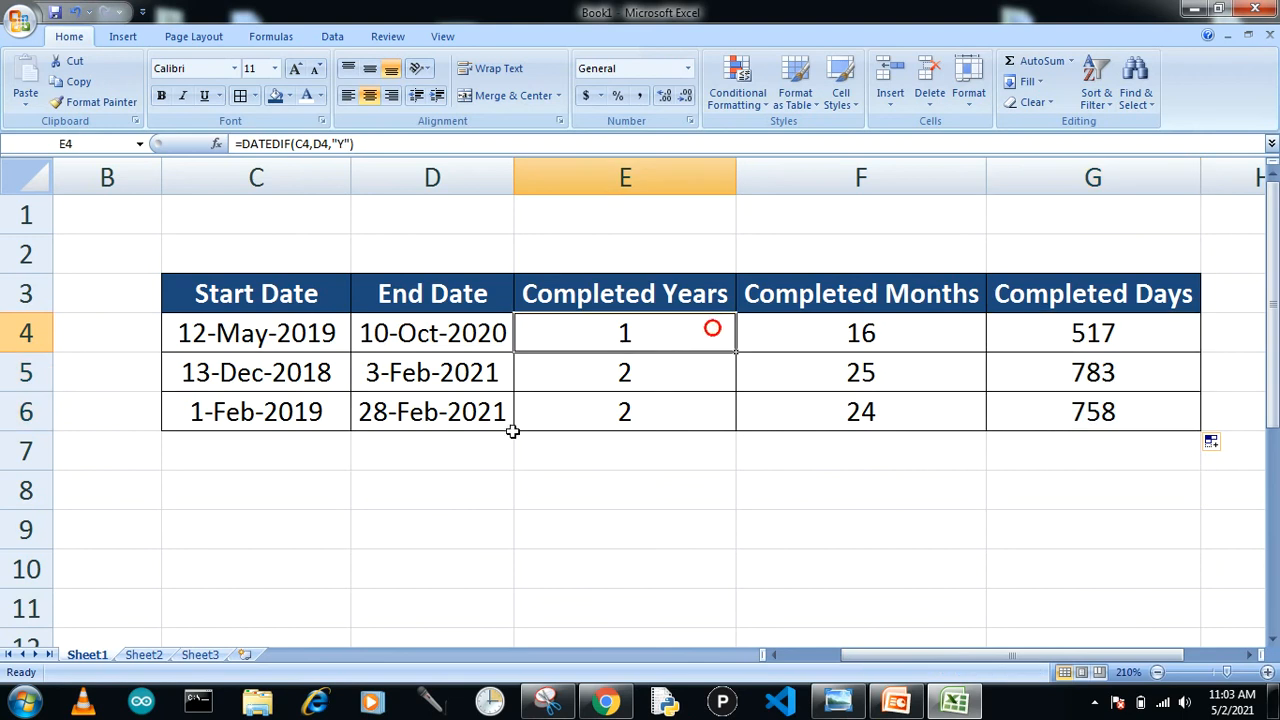
Step: Enter the labels Years, Months and Days in cells C8, C9 and C10 below the table
left_click(270, 512)
key("Up")
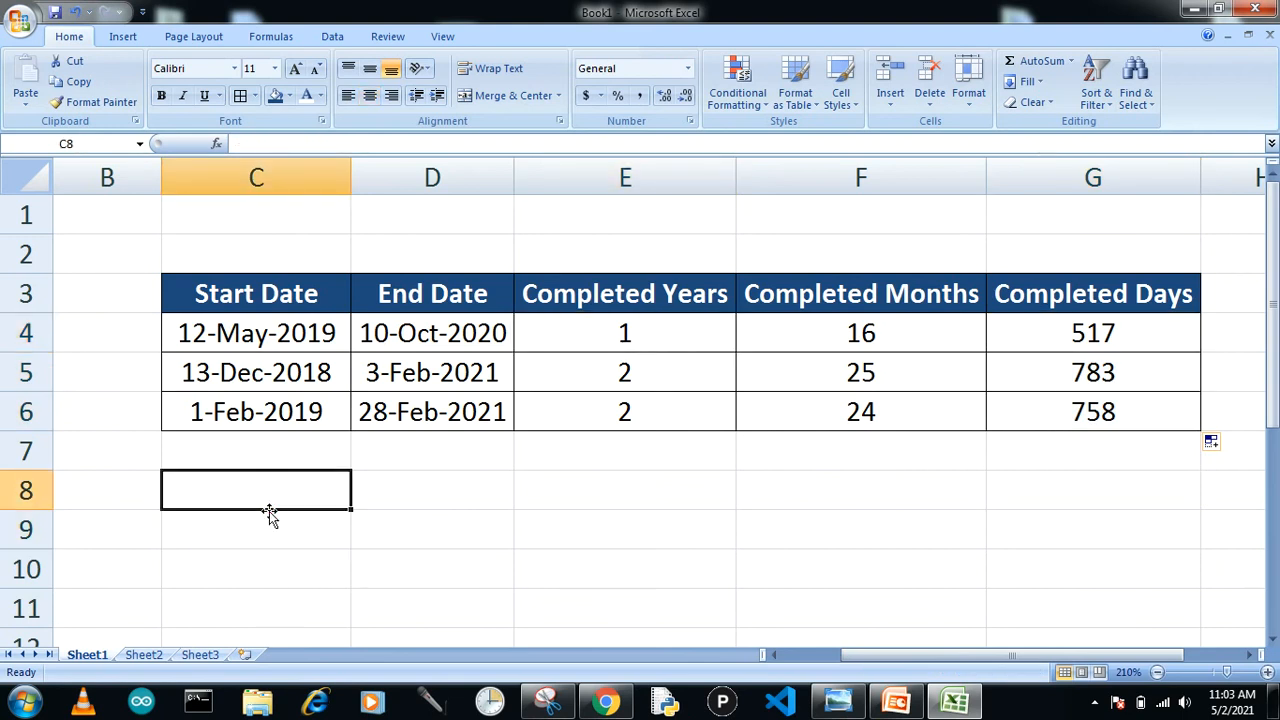
type("yEAR")
key("BackSpace")
key("BackSpace")
key("BackSpace")
key("BackSpace")
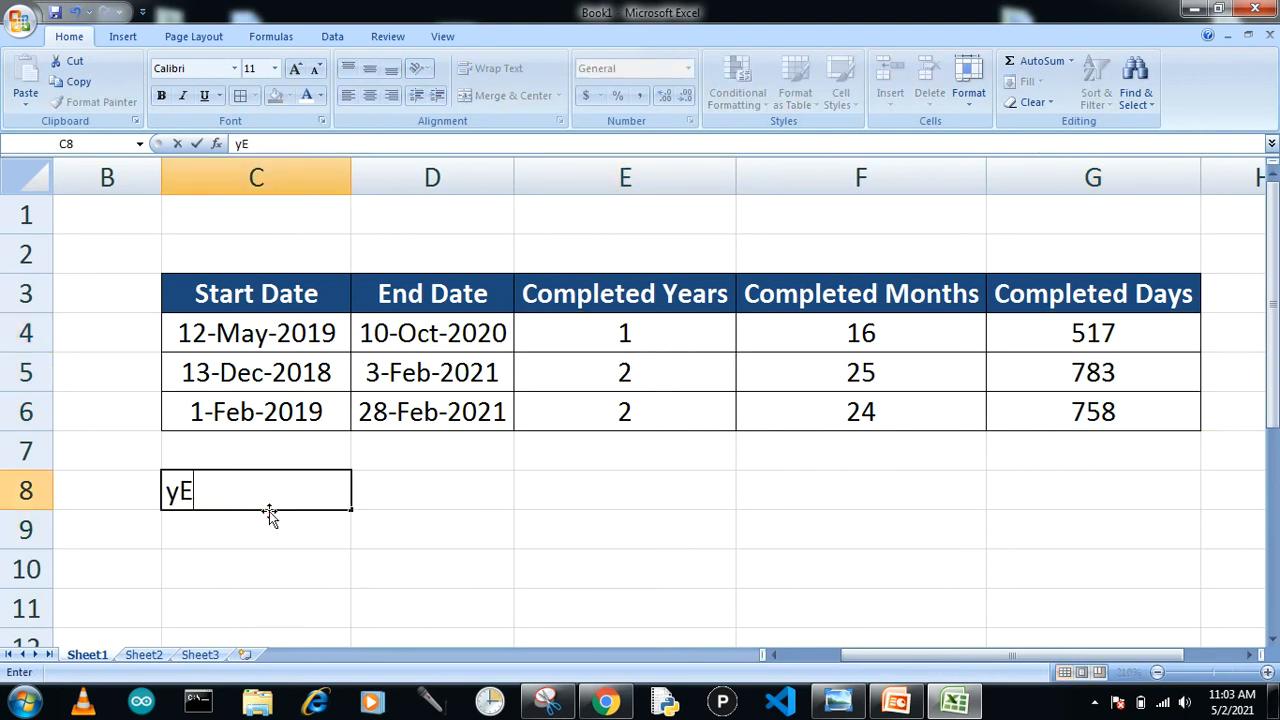
type("Year")
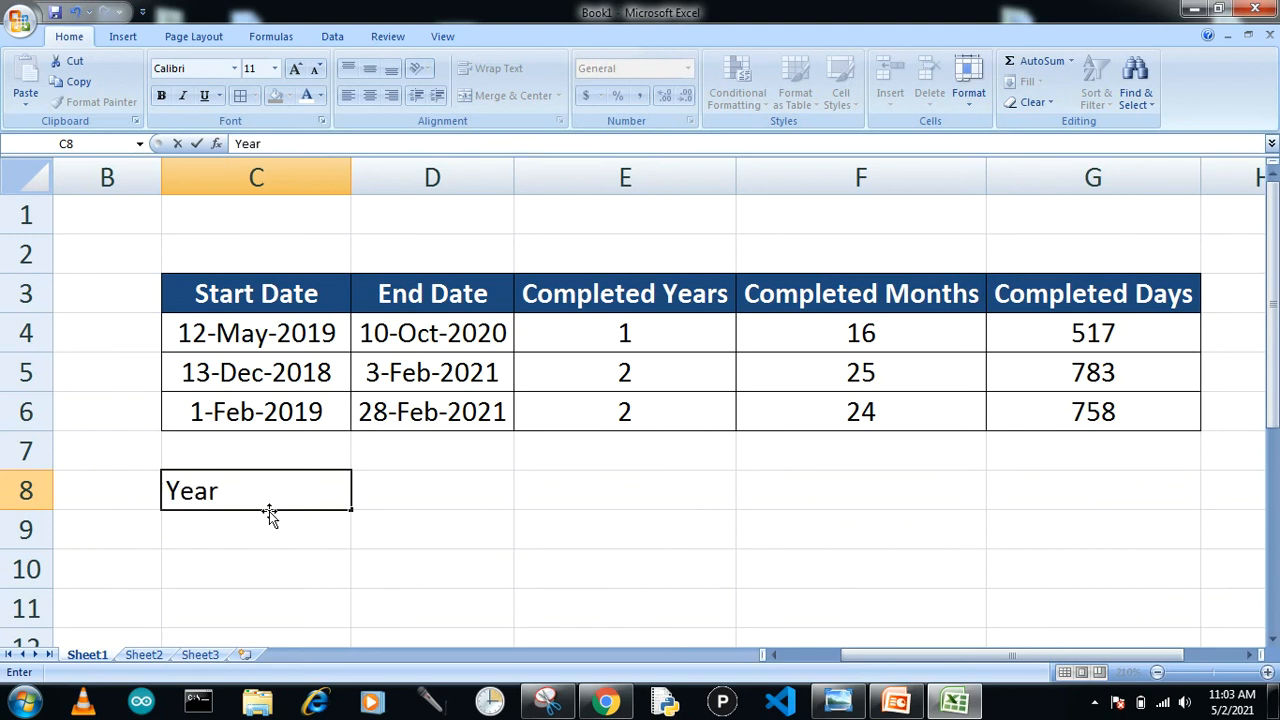
type("s")
key("Return")
type("M")
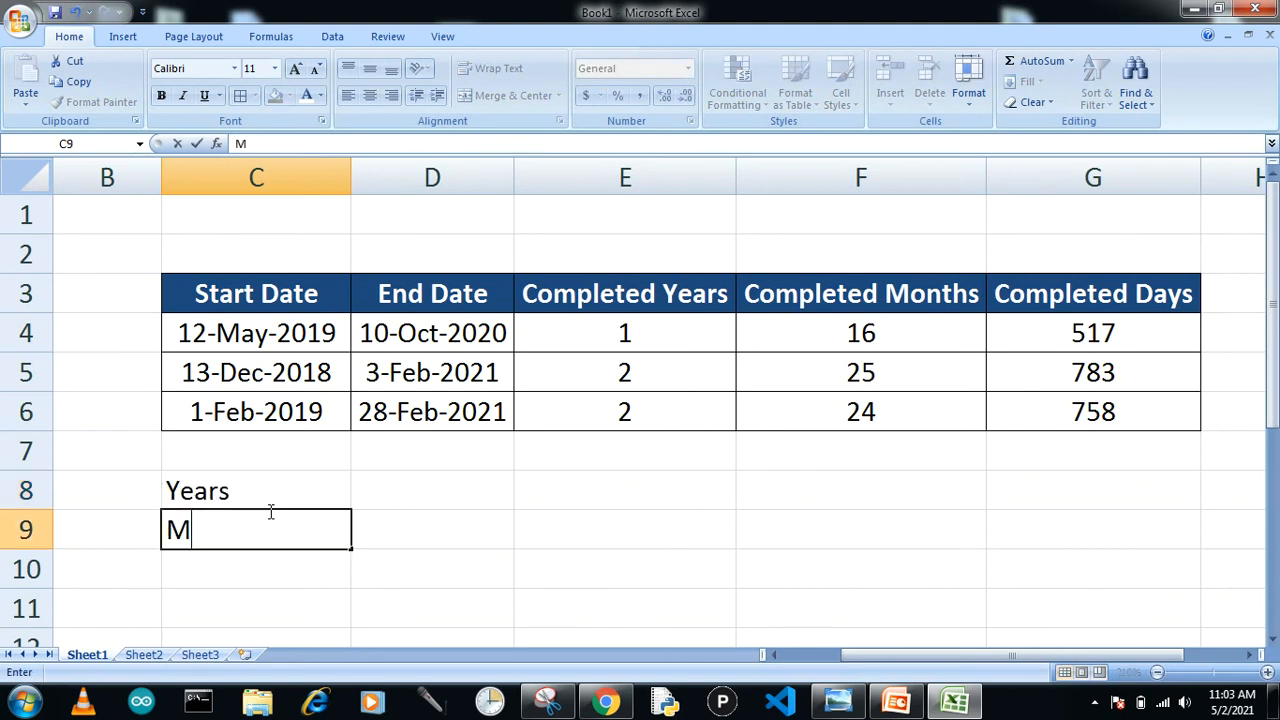
type("onths")
key("Return")
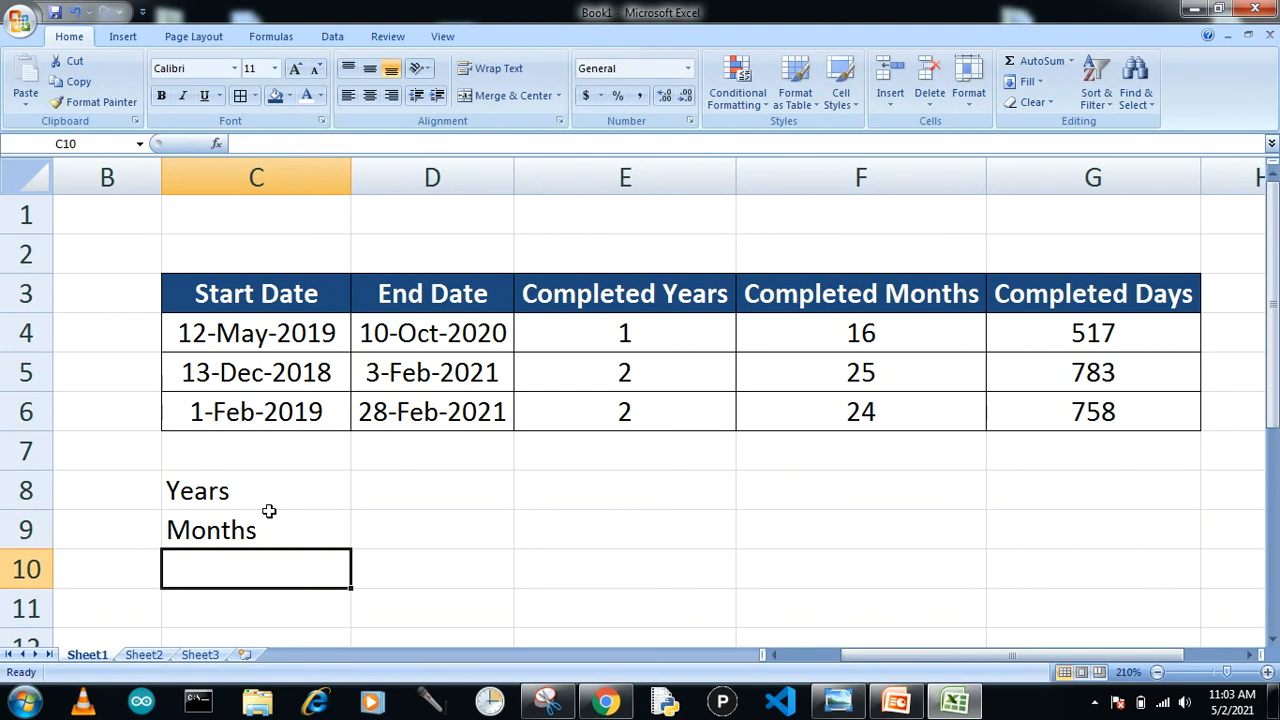
type("Days")
key("Tab")
key("Up")
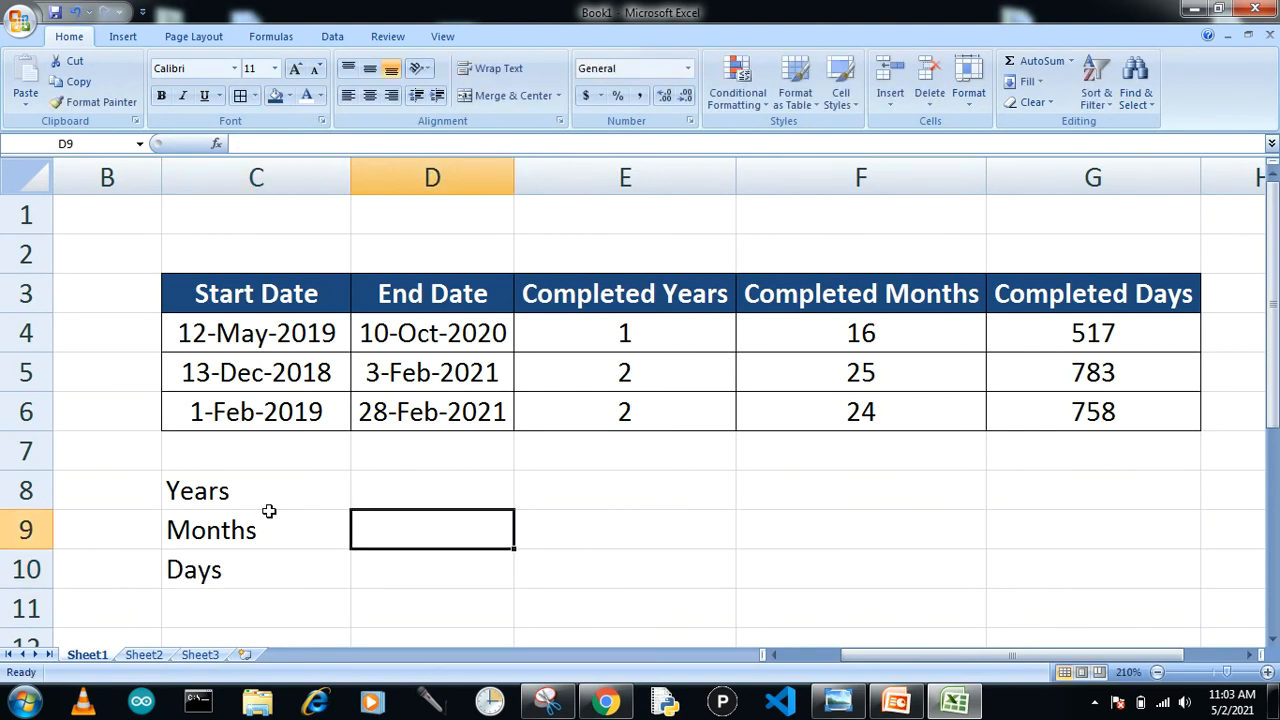
Step: Copy the completed-years formula from E4 and put it in D8 as plain text, =DATEDIF(C4,D4,"Y"), using a leading apostrophe
left_click(446, 486)
left_click(566, 343)
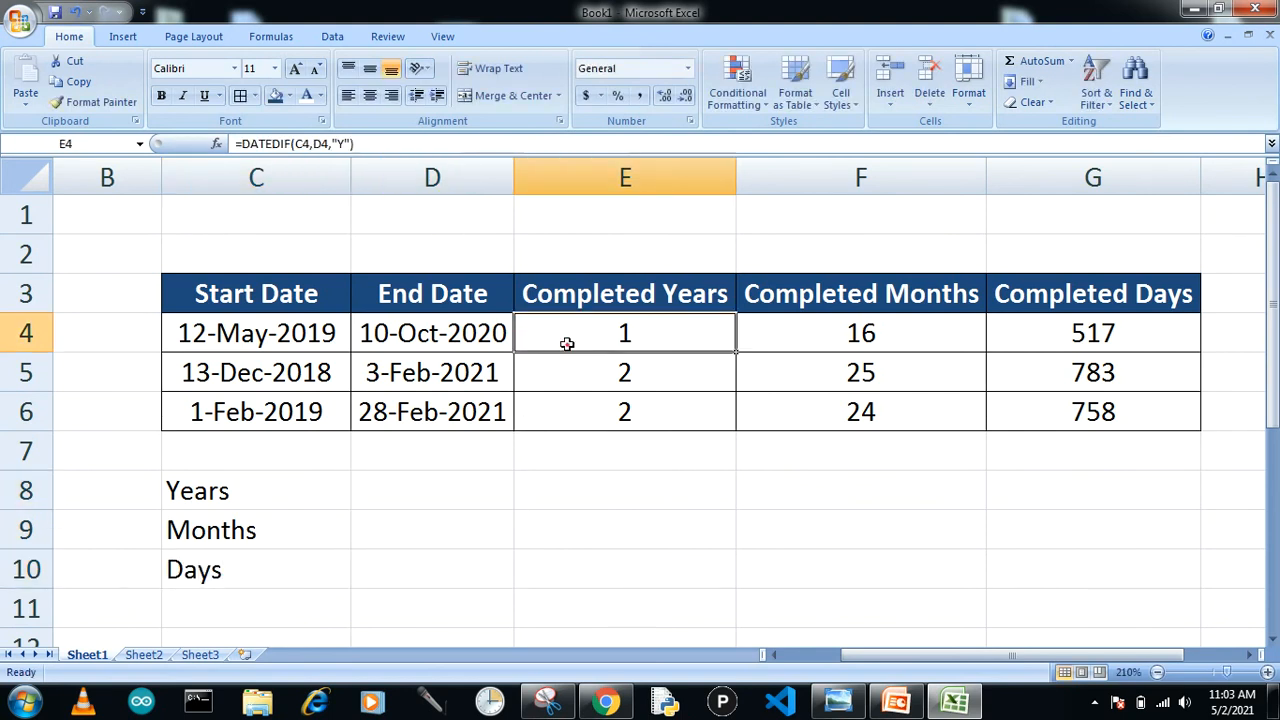
triple_click(362, 141)
key("ctrl+c")
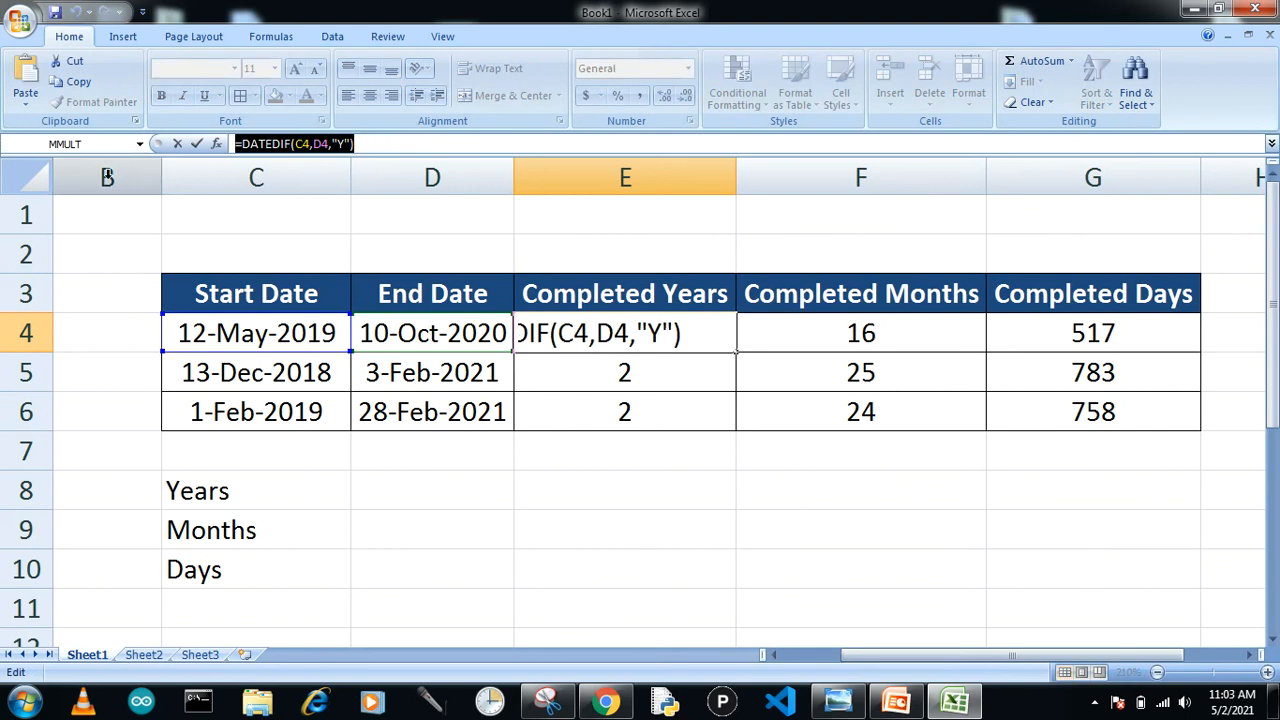
key("Escape")
left_click(391, 500)
double_click(391, 500)
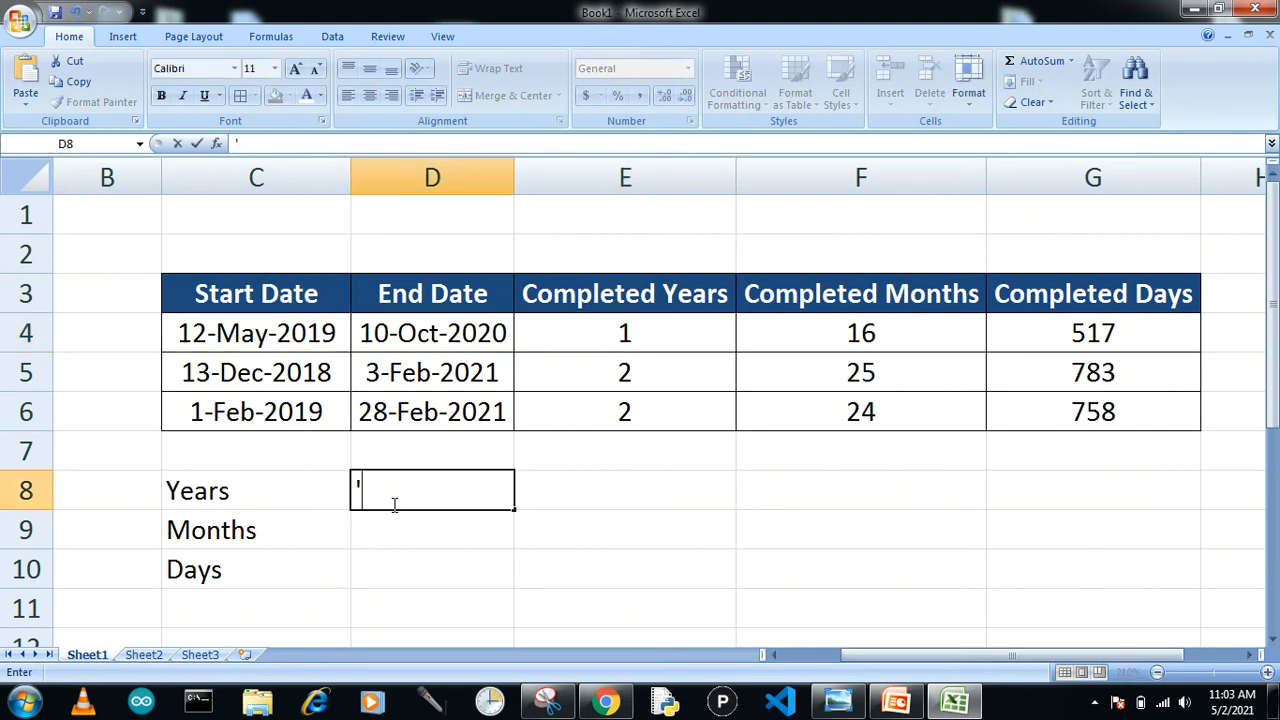
key("ctrl+v")
key("Return")
Step: Copy the completed-months formula from F4 and put it in D9 as plain text, =DATEDIF(C4,D4,"M"), beside the Months label
left_click(800, 350)
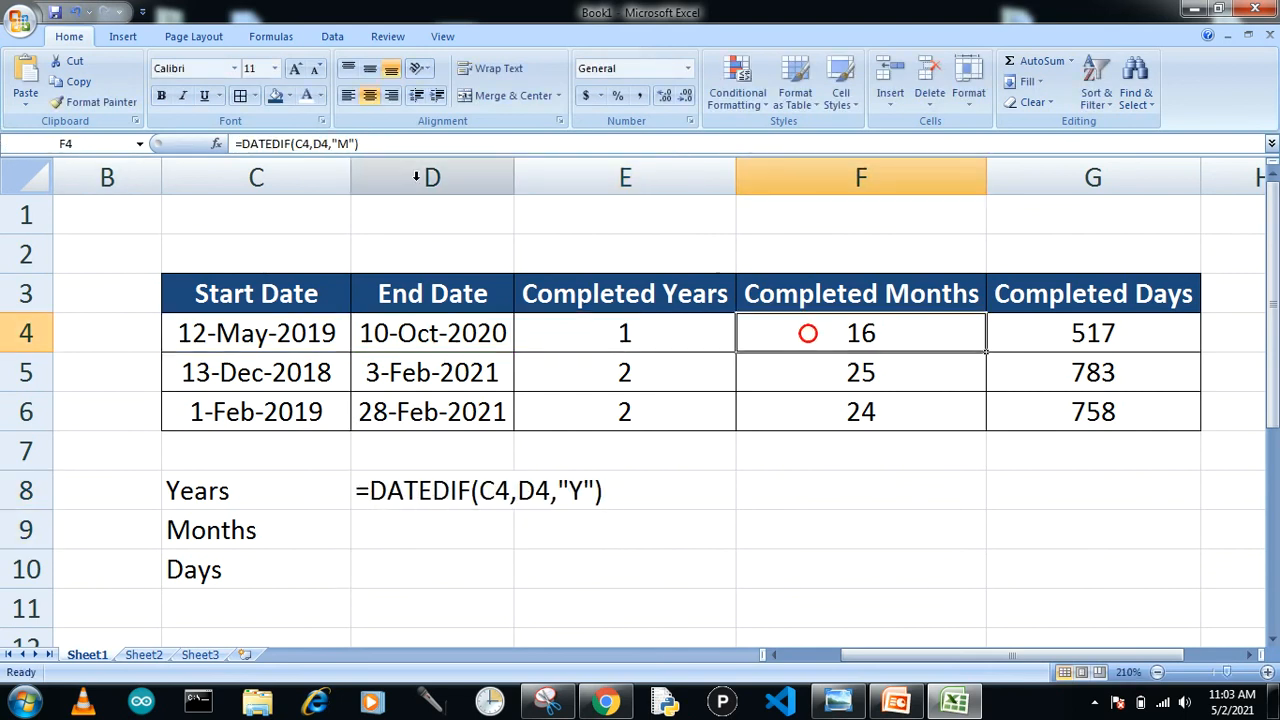
triple_click(371, 143)
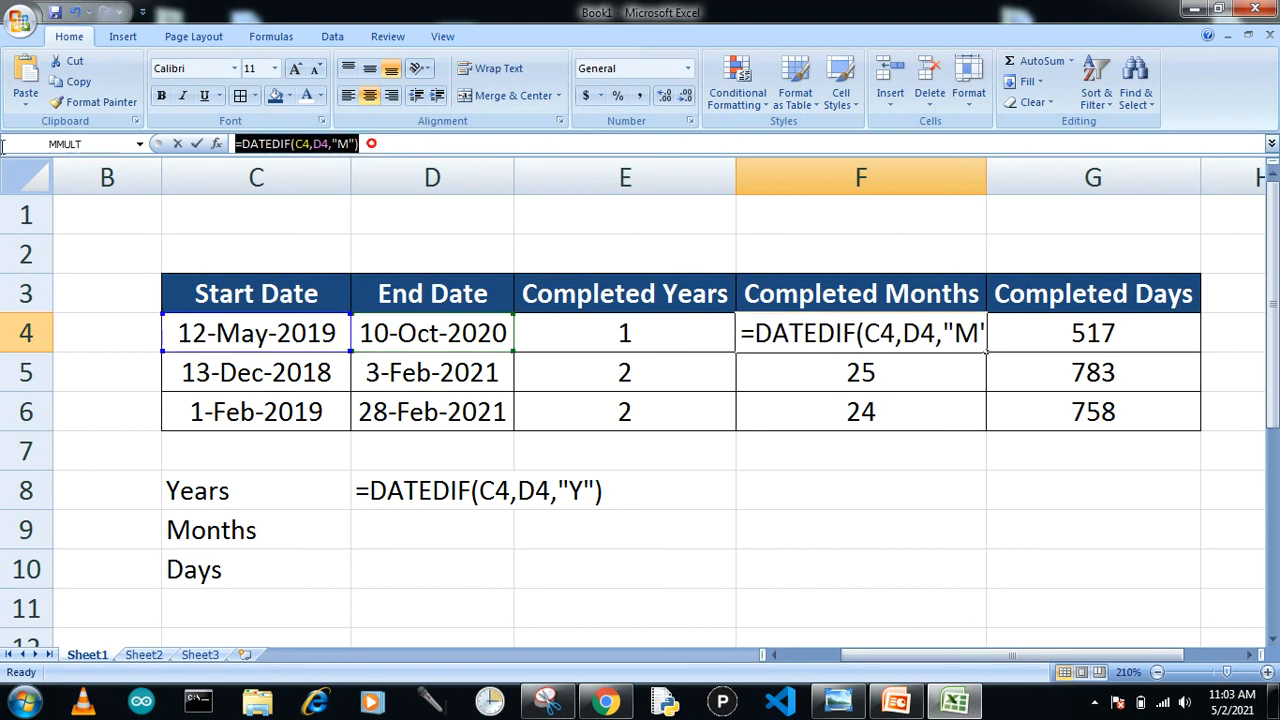
key("ctrl+c")
key("Escape")
left_click(449, 538)
double_click(449, 538)
key("ctrl+v")
key("Return")
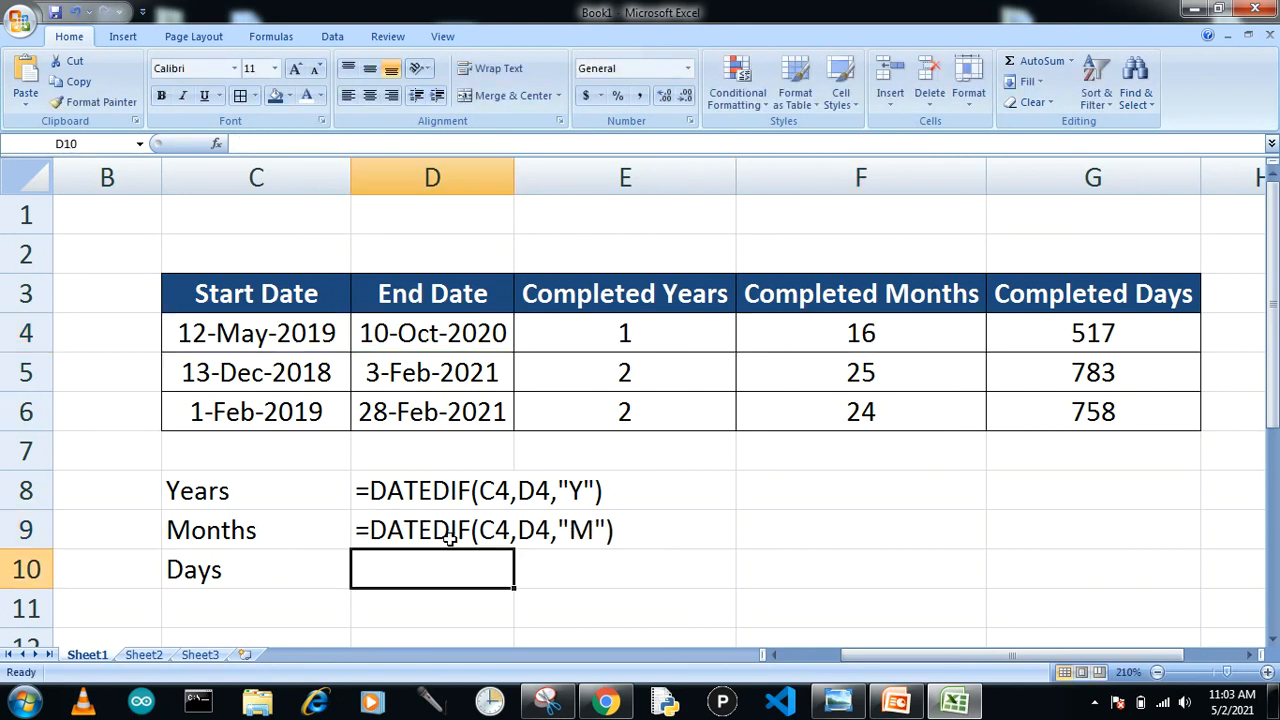
Step: Try to copy the completed-days formula from G4 as text into D10, and undo the text entry made in G4
left_click(1159, 344)
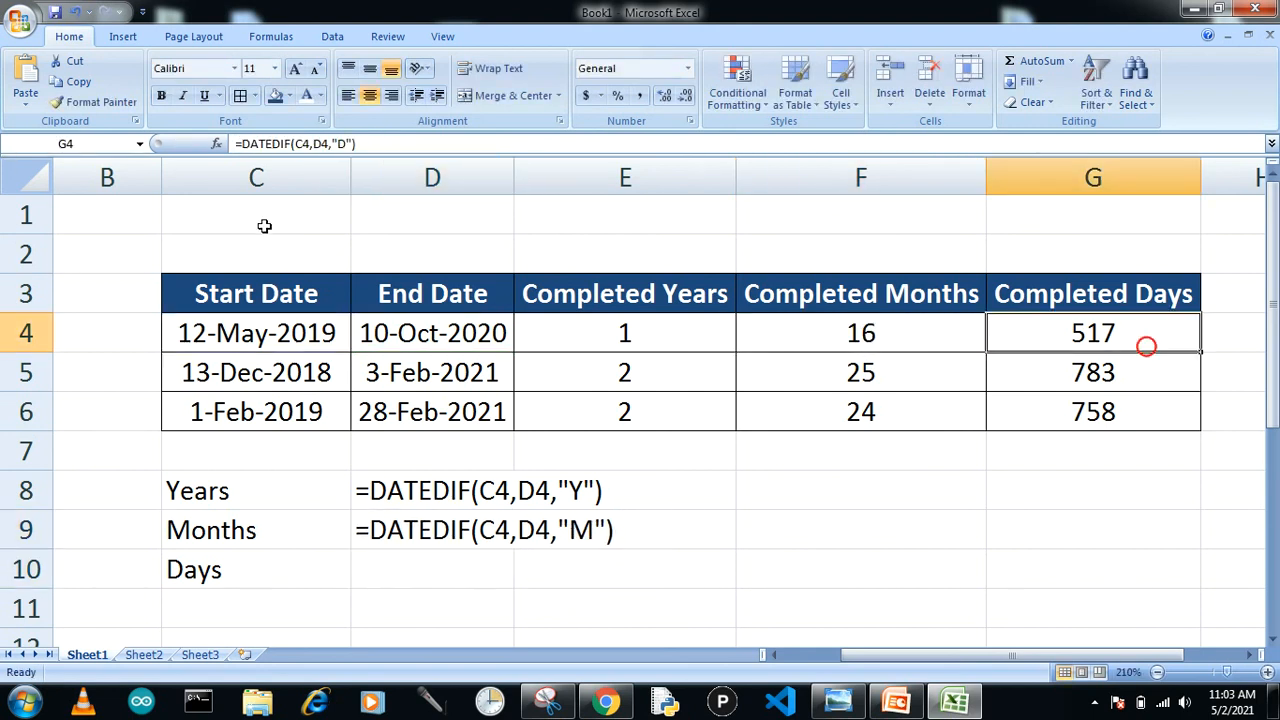
triple_click(405, 146)
left_click(437, 570)
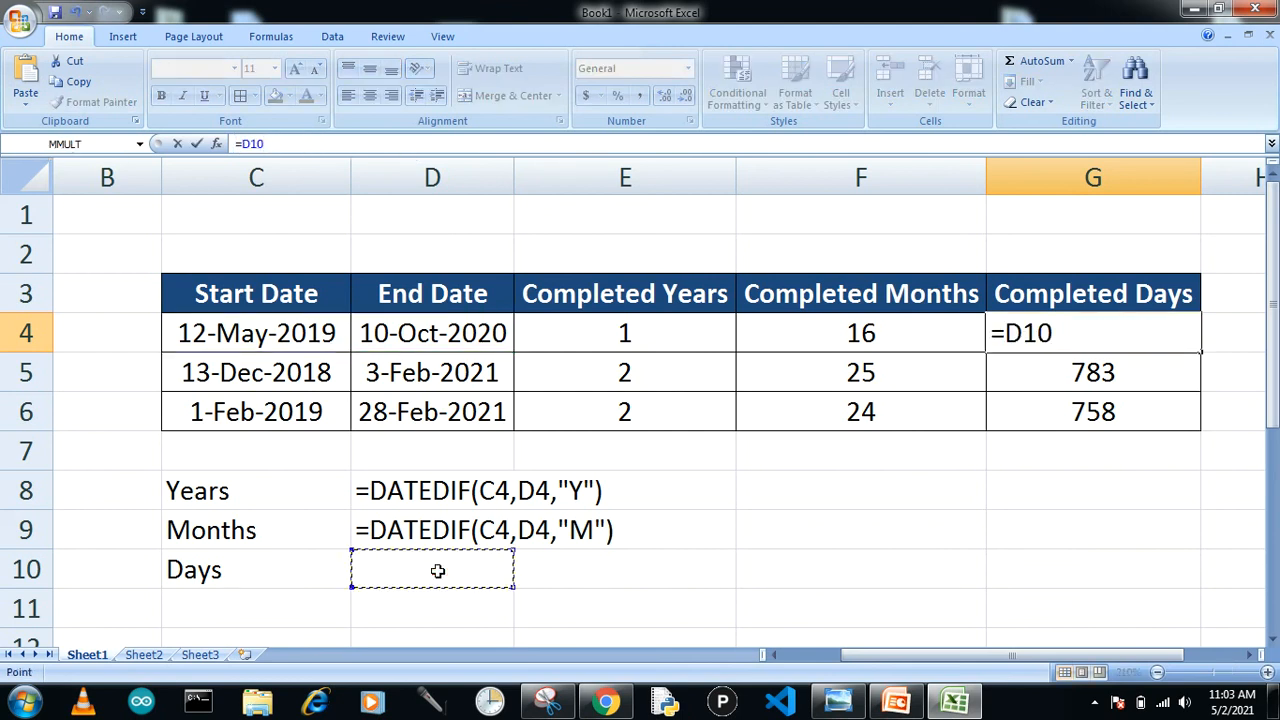
key("Escape")
type("'")
key("ctrl+v")
key("Return")
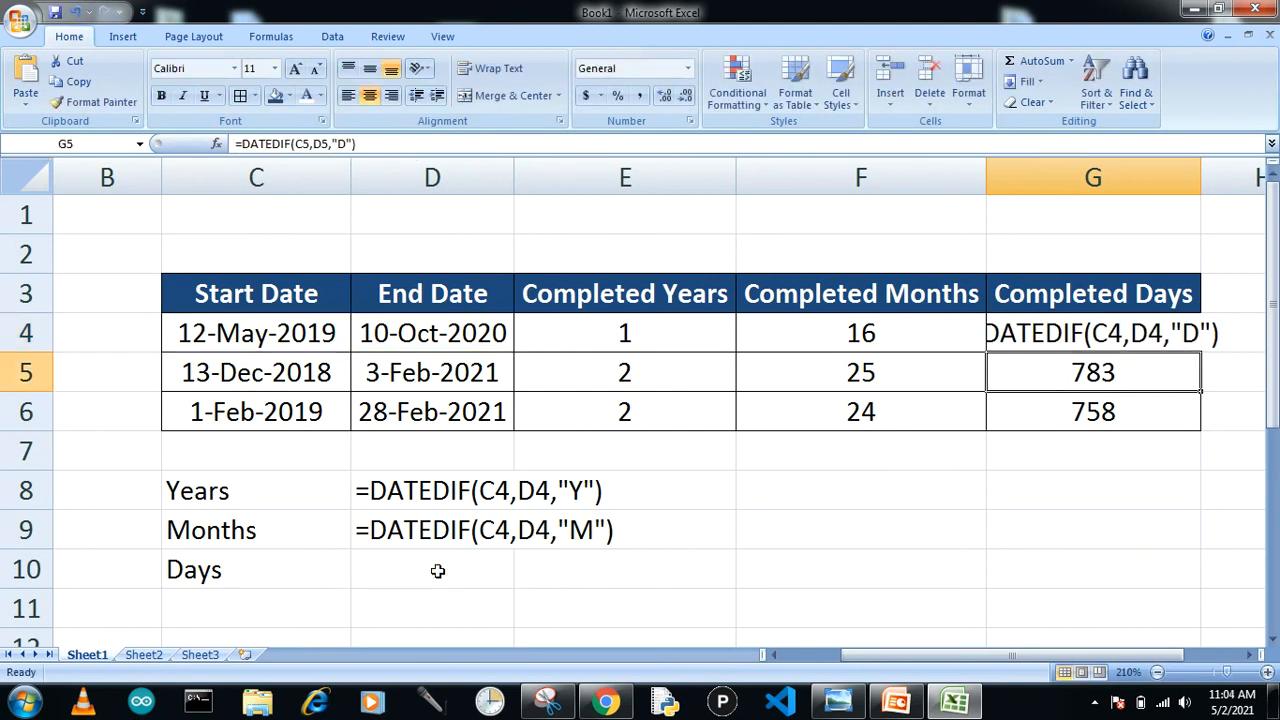
key("ctrl+z")
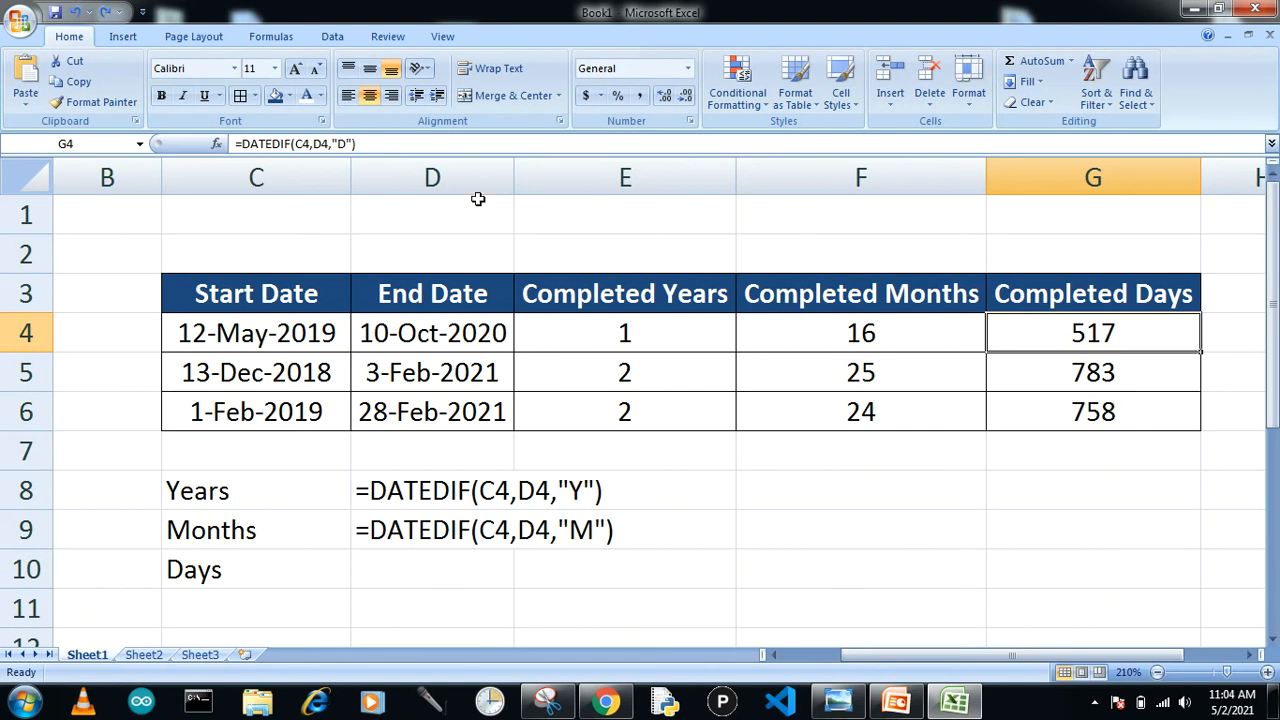
Step: Copy the completed-days formula from G4 and put it in D10 as plain text, =DATEDIF(C4,D4,"D"), using a leading apostrophe
left_click_drag(384, 144, 236, 144)
key("Escape")
left_click(451, 574)
type("'")
key("ctrl+v")
key("Return")
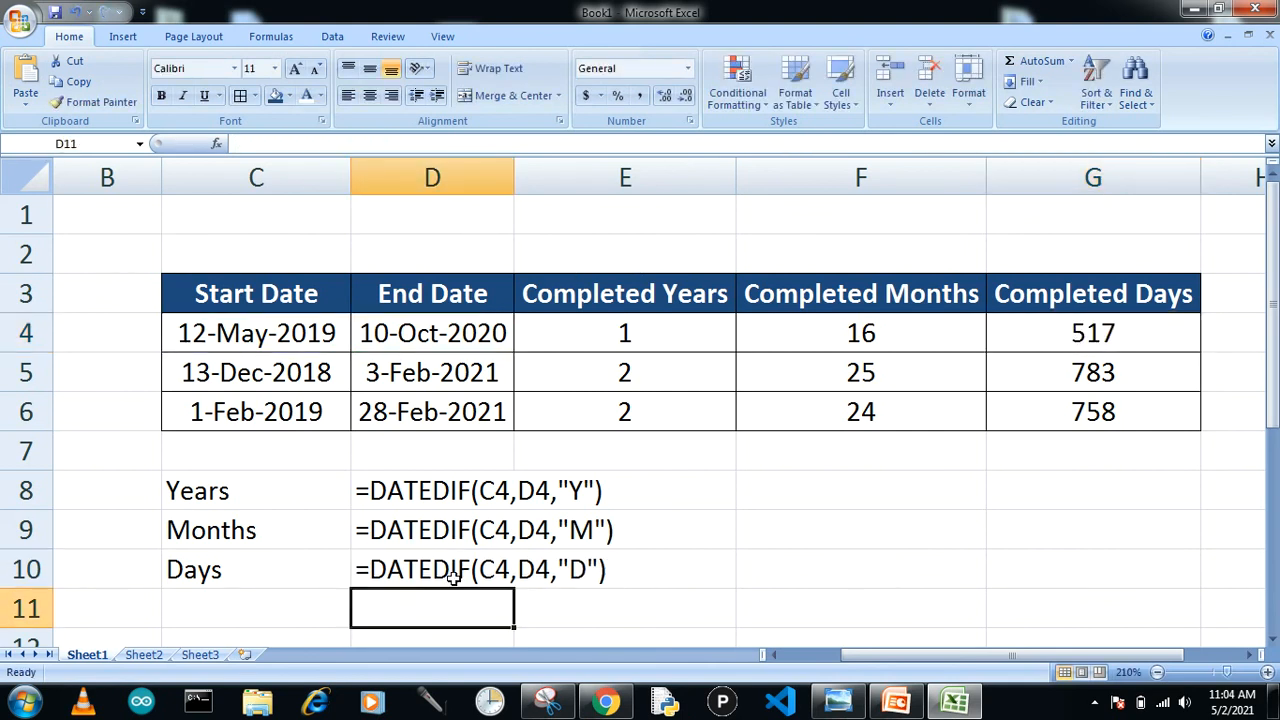
Step: Format the three formula texts in D8:D10 as bold and italic
left_click_drag(392, 490, 402, 564)
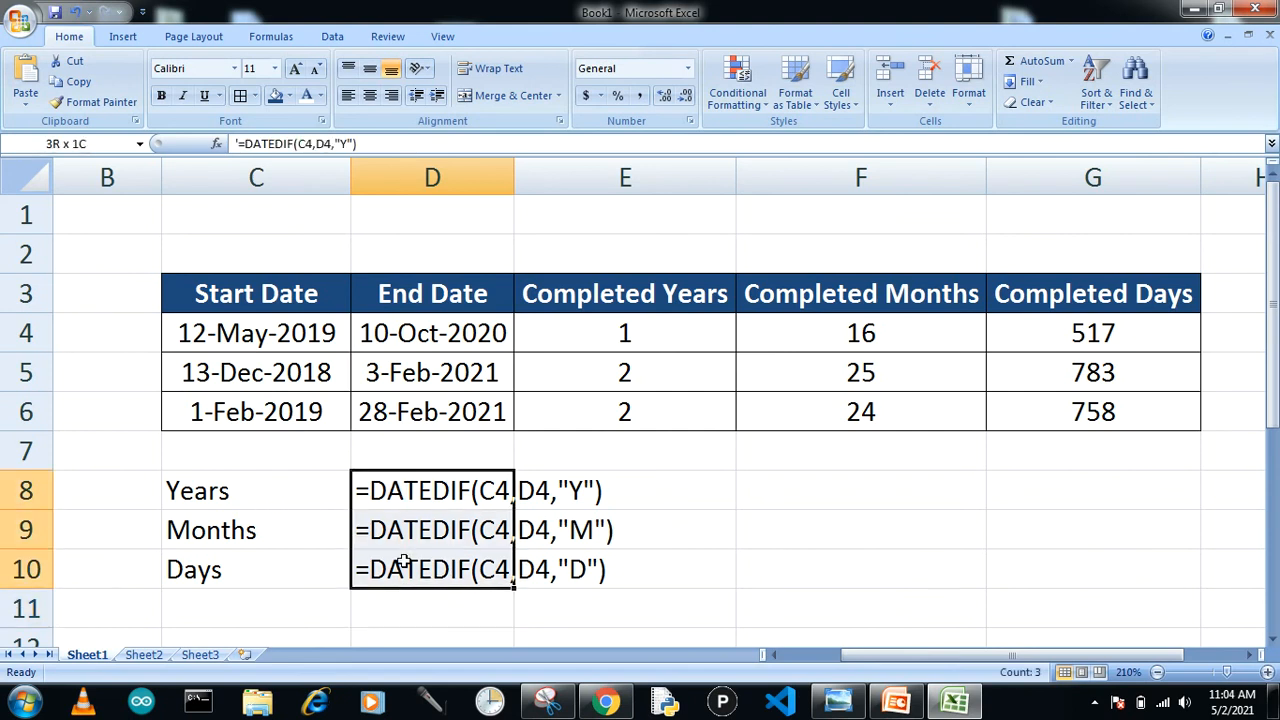
left_click(161, 95)
left_click(183, 95)
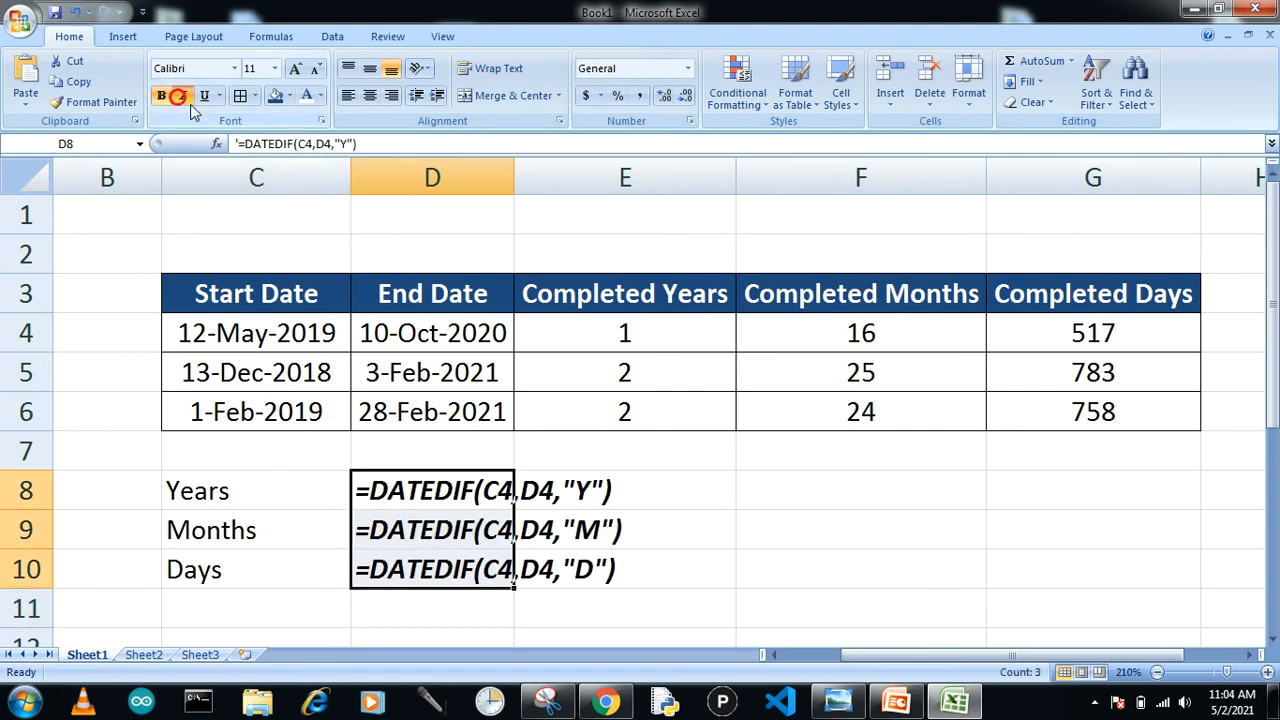
left_click(840, 501)
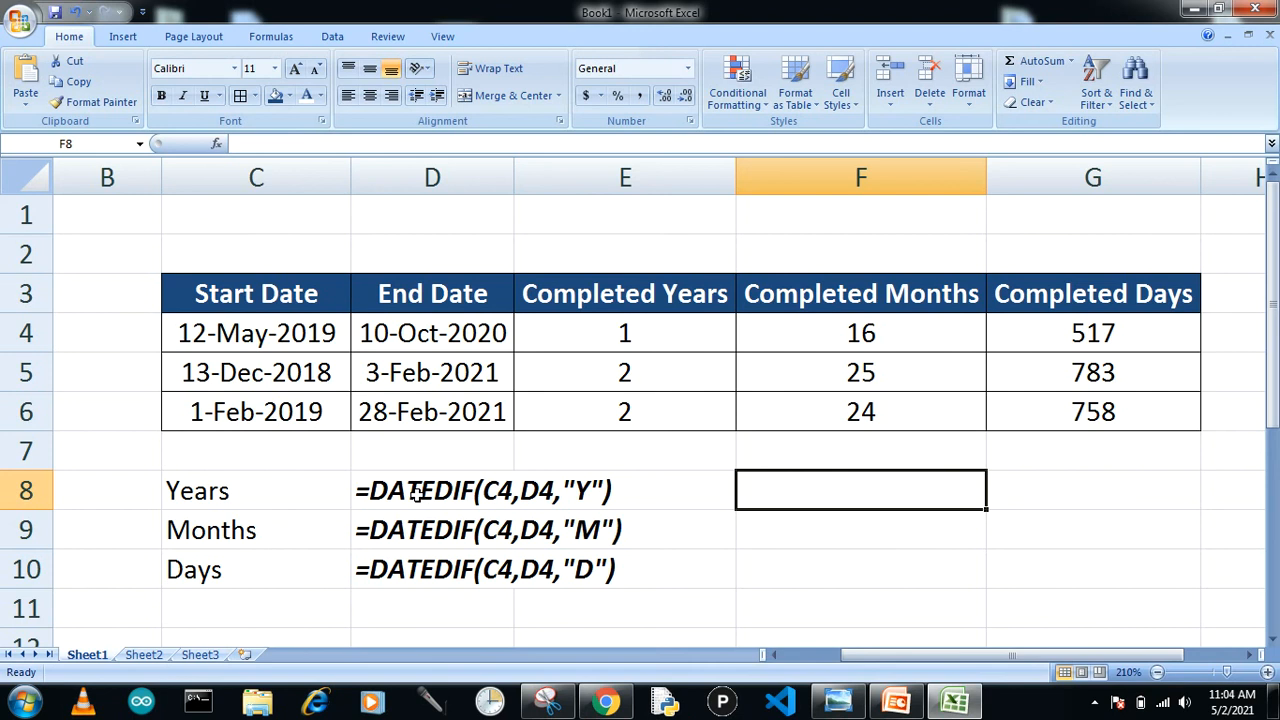
left_click(909, 551)
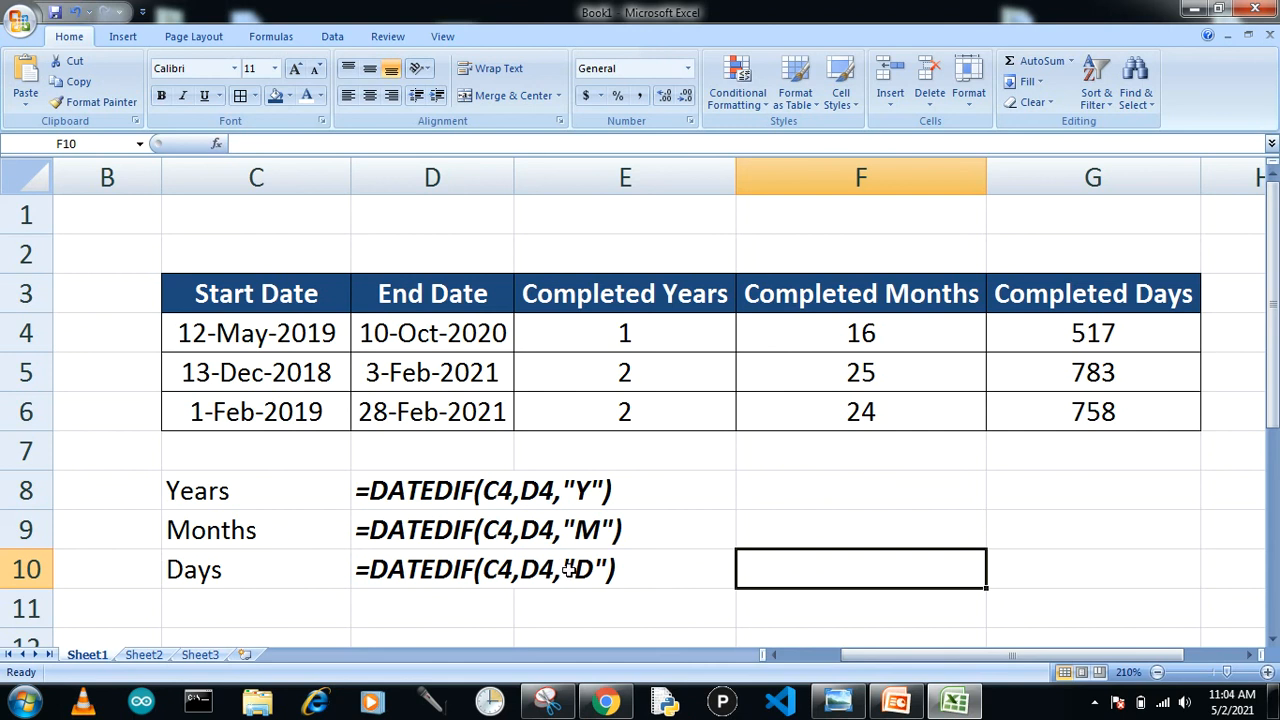
left_click(719, 522)
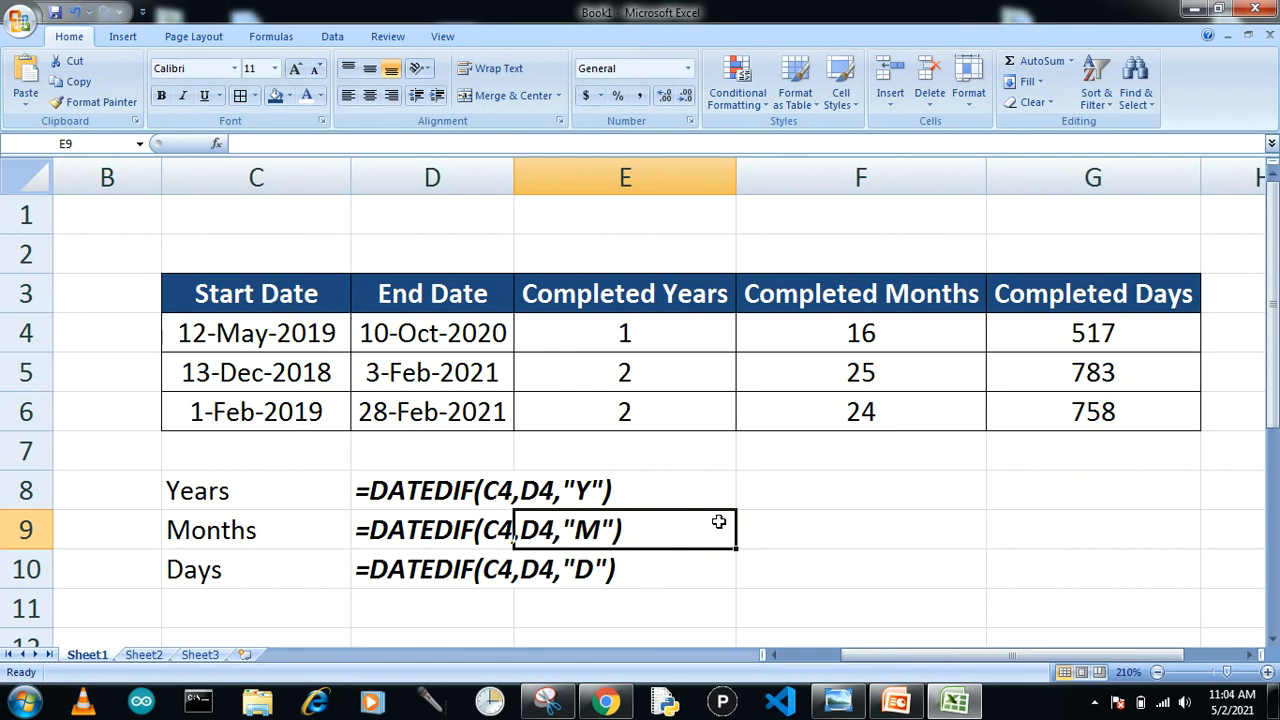